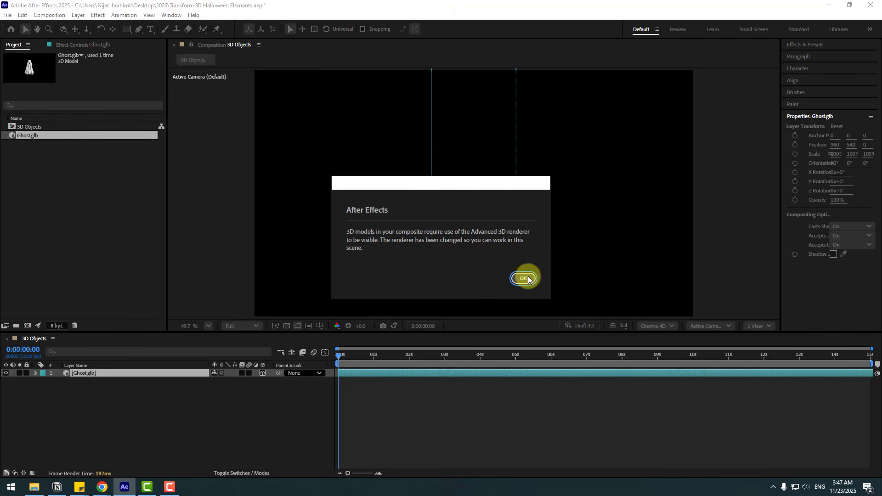
# - Accept the ghost model's default settings, centre its anchor point, and move it down to about X 960, Y 549 in the frame
pyautogui.click(524, 279)
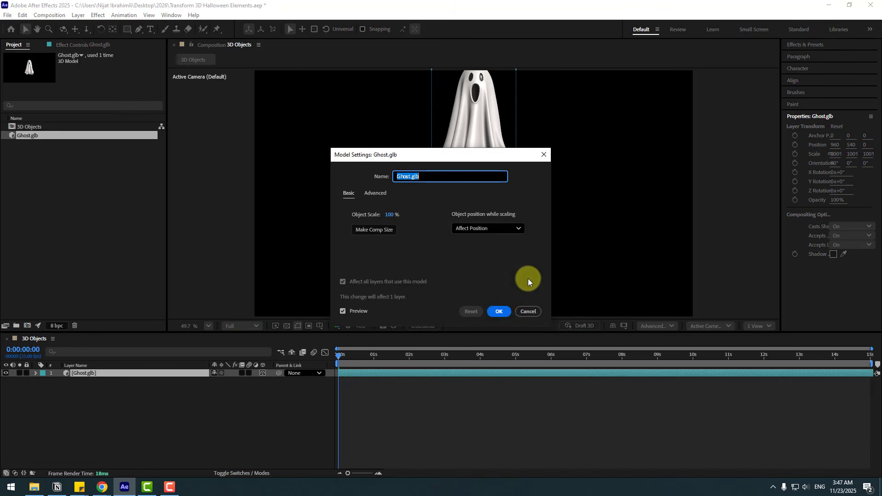
pyautogui.click(508, 313)
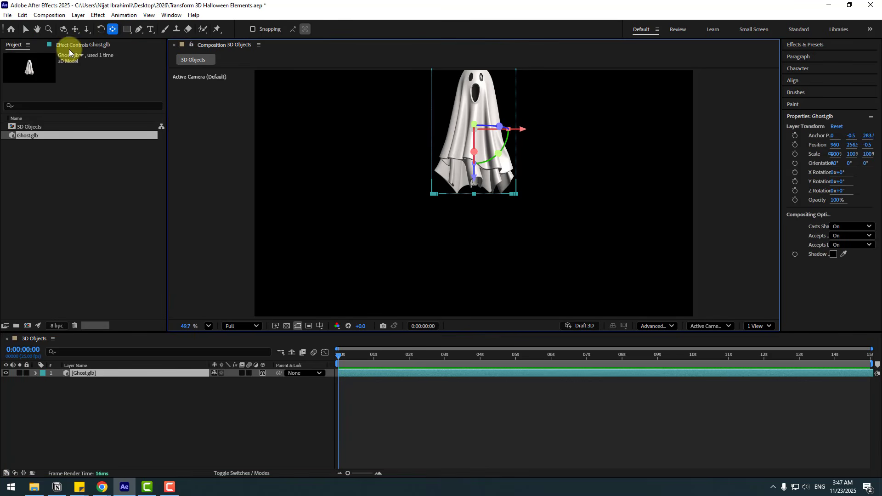
pyautogui.hotkey('ctrl', 'alt', 'Home')
pyautogui.moveTo(475, 184); pyautogui.dragTo(458, 249)
pyautogui.click(225, 293)
# - Import the Haunted Scary Tree model from the 3D Models folder and add it above the ghost layer with default settings
pyautogui.rightClick(59, 196)
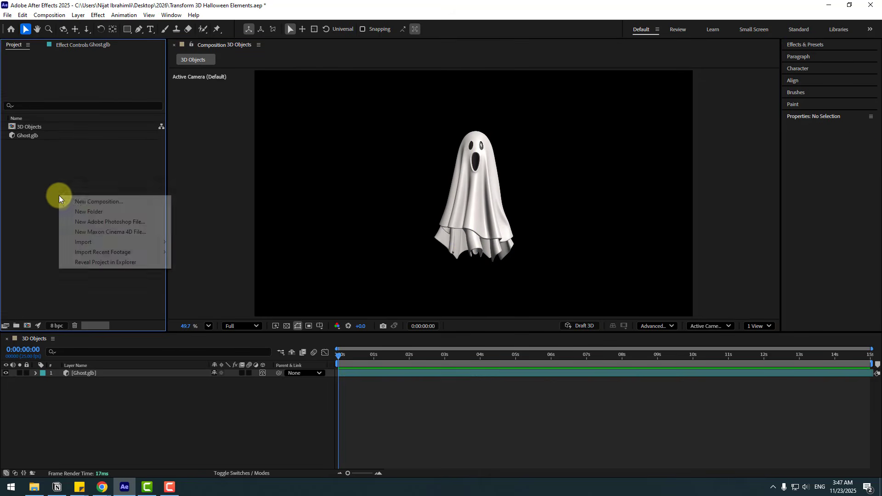
pyautogui.moveTo(90, 241)
pyautogui.click(207, 242)
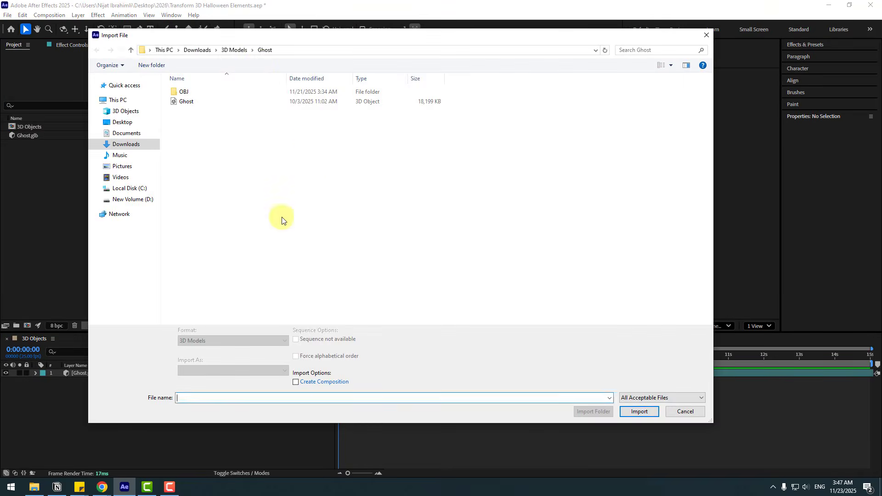
pyautogui.click(238, 50)
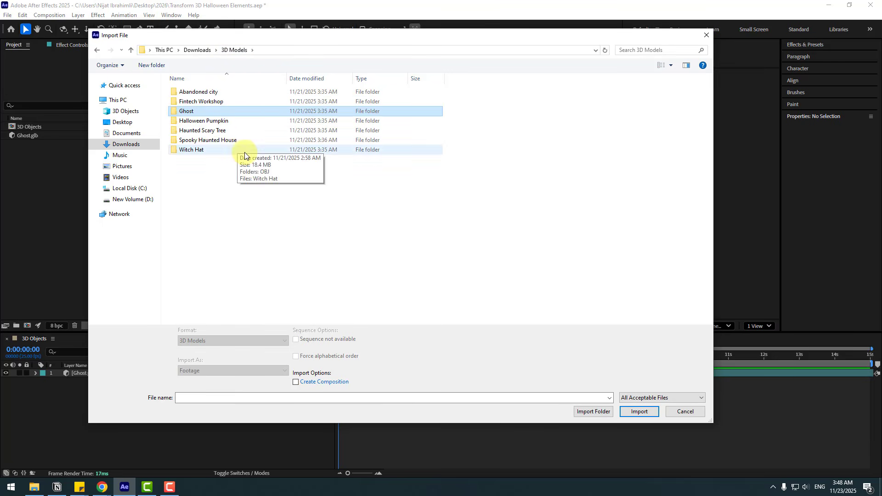
pyautogui.doubleClick(210, 132)
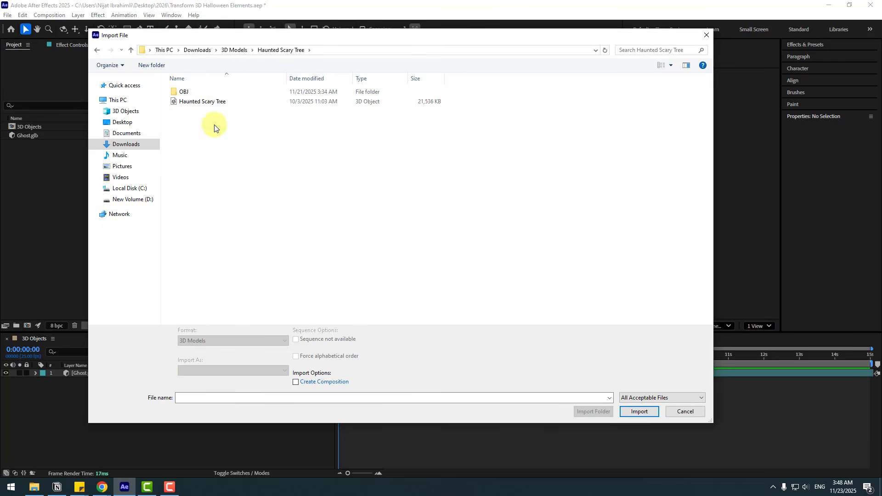
pyautogui.click(194, 104)
pyautogui.click(638, 411)
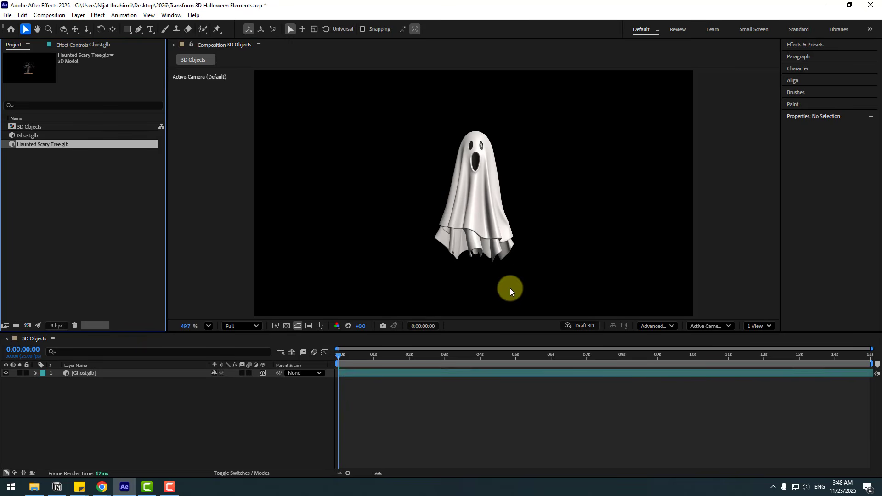
pyautogui.moveTo(43, 148); pyautogui.dragTo(89, 373)
pyautogui.click(497, 313)
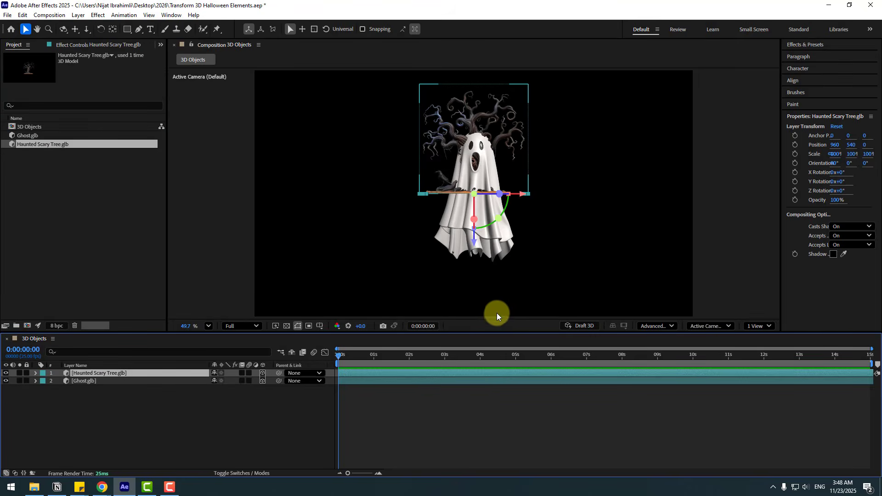
# - Centre the tree's anchor point and move the tree to the left of the ghost, at about X 445, Y 555
pyautogui.doubleClick(112, 29)
pyautogui.press('v')
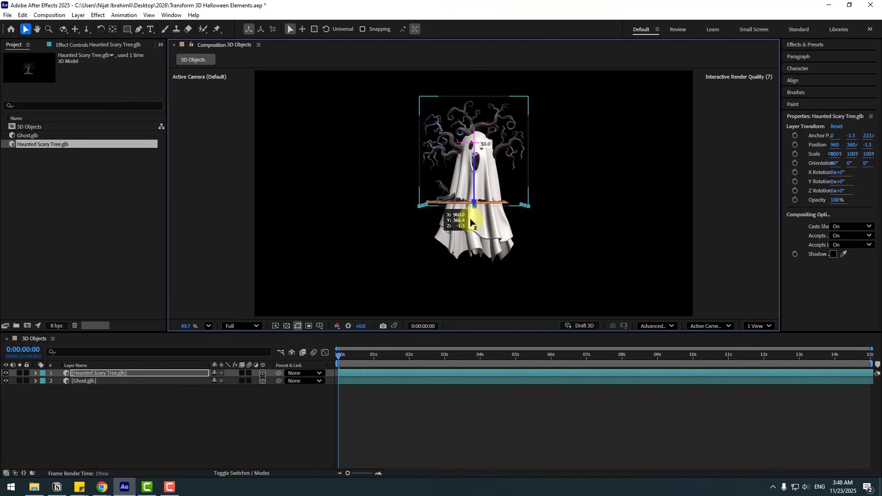
pyautogui.moveTo(498, 200); pyautogui.dragTo(386, 200)
# - Import the Spooky Haunted House model from the 3D Models folder and add it as the top layer with default settings
pyautogui.doubleClick(57, 250)
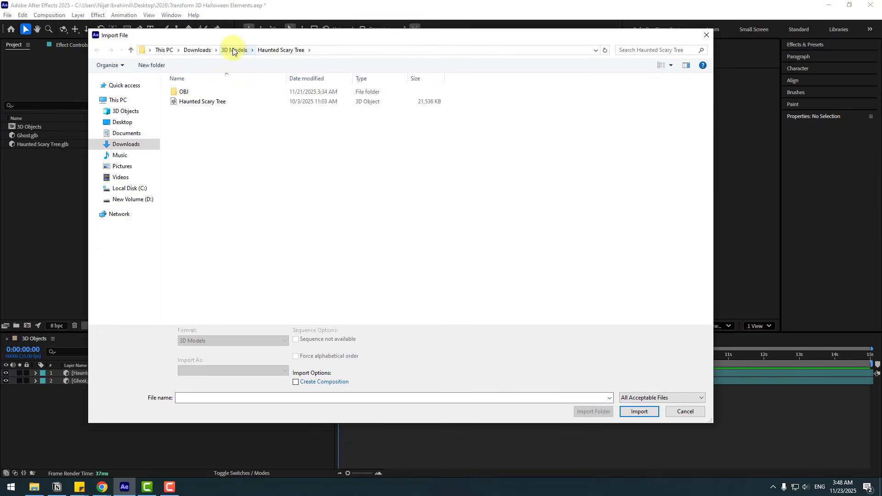
pyautogui.click(233, 51)
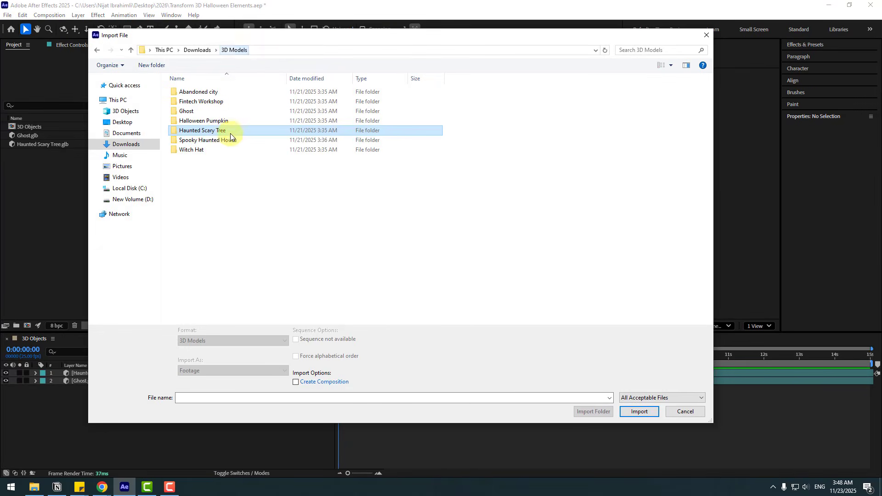
pyautogui.doubleClick(189, 142)
pyautogui.click(208, 91)
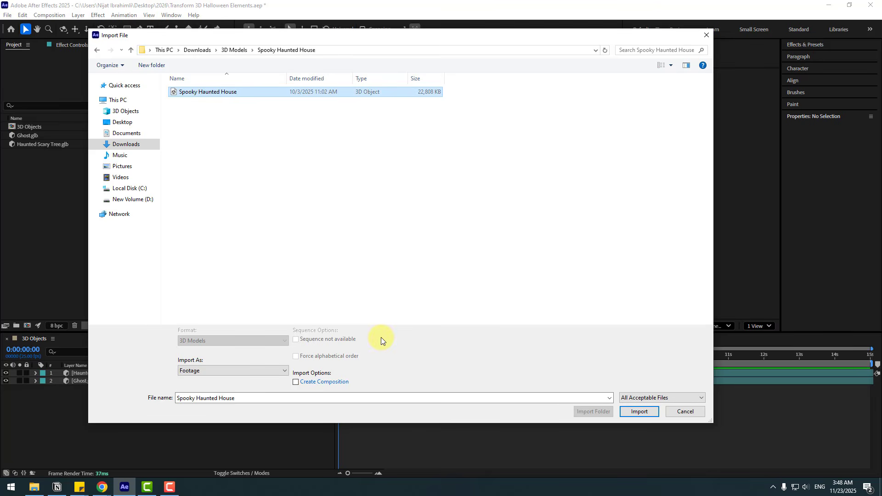
pyautogui.click(634, 413)
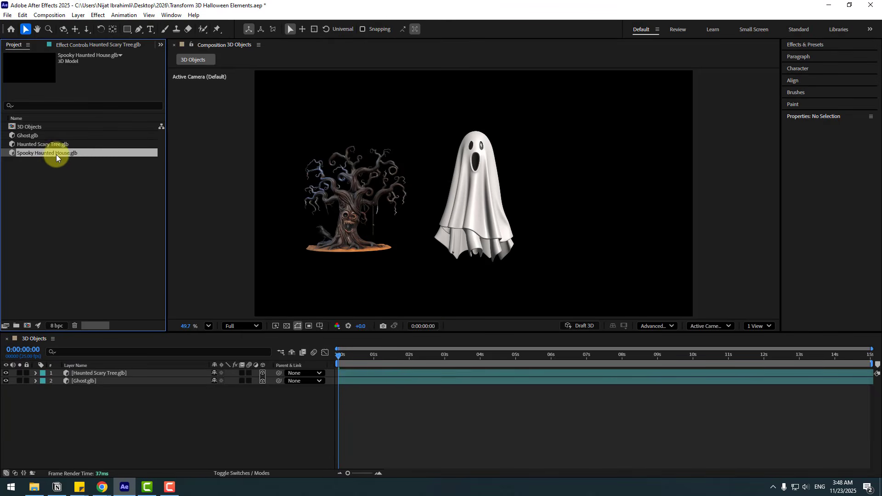
pyautogui.moveTo(57, 157); pyautogui.dragTo(87, 371)
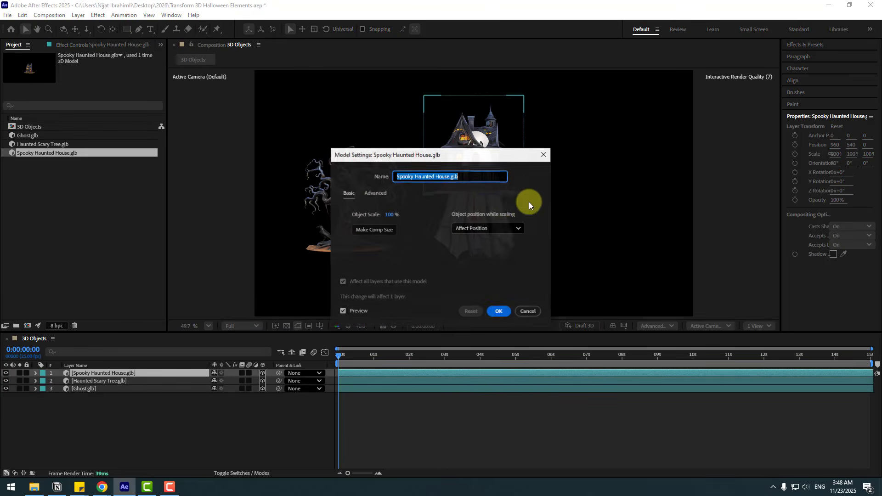
pyautogui.click(497, 311)
# - Move the haunted house to the right of the ghost, at about X 1489, and centre its anchor point
pyautogui.moveTo(518, 193); pyautogui.dragTo(640, 205)
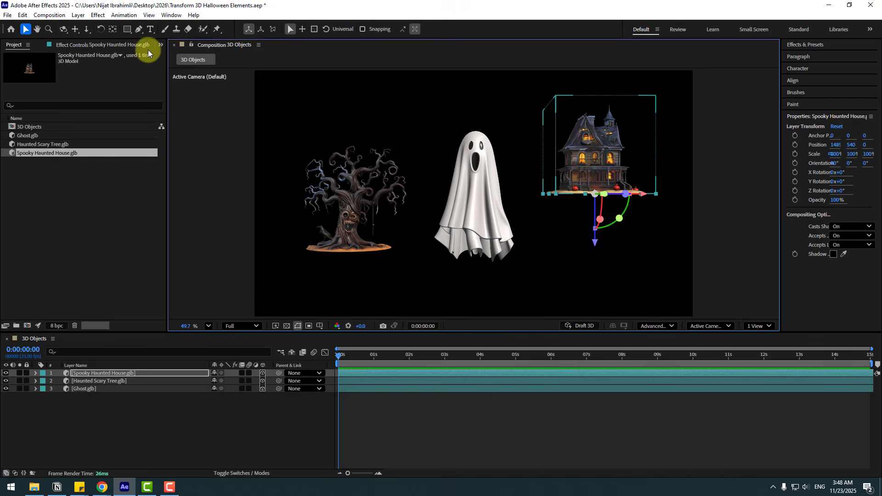
pyautogui.doubleClick(113, 29)
pyautogui.click(25, 29)
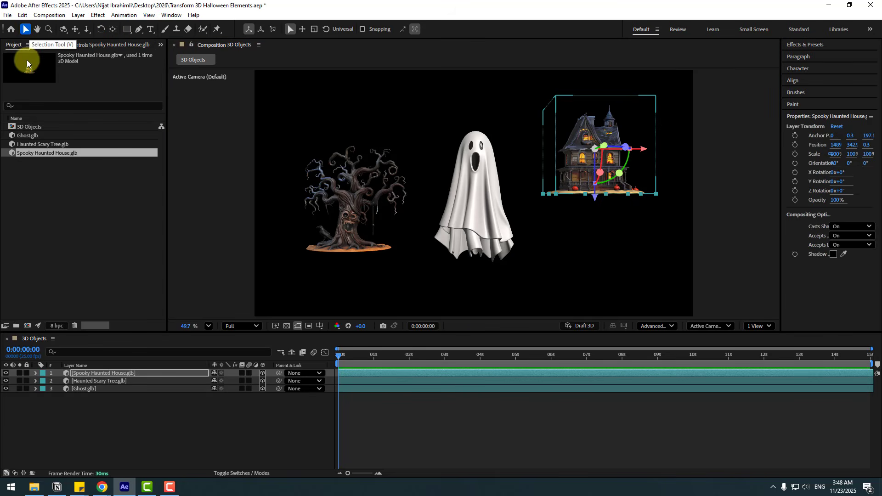
# - Import the Witch Hat model as the top layer with default settings and centre its anchor point
pyautogui.click(77, 220)
pyautogui.doubleClick(73, 200)
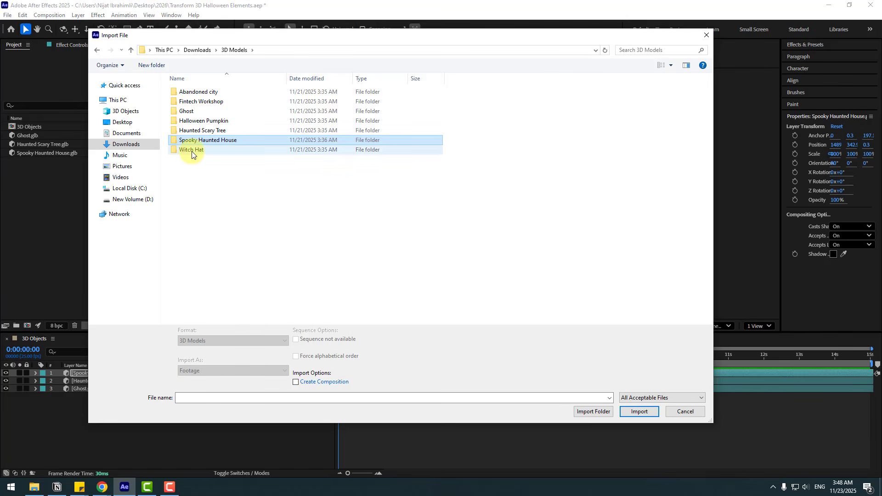
pyautogui.doubleClick(194, 151)
pyautogui.click(187, 105)
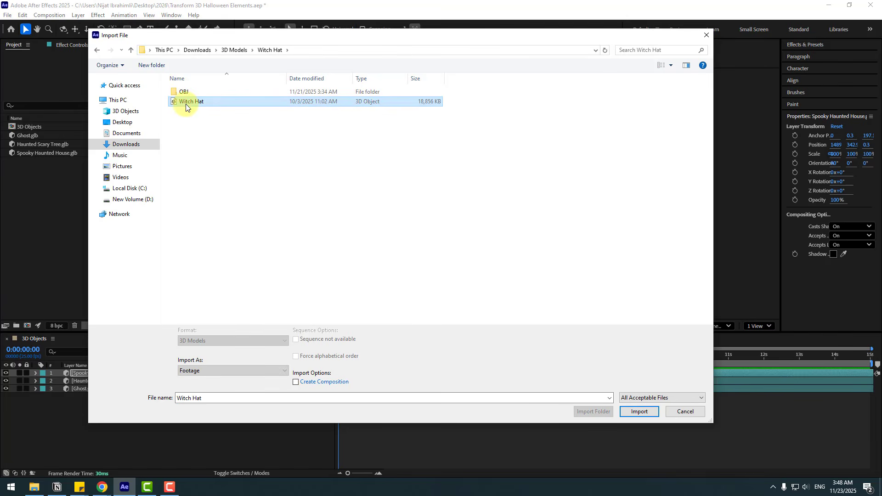
pyautogui.click(637, 411)
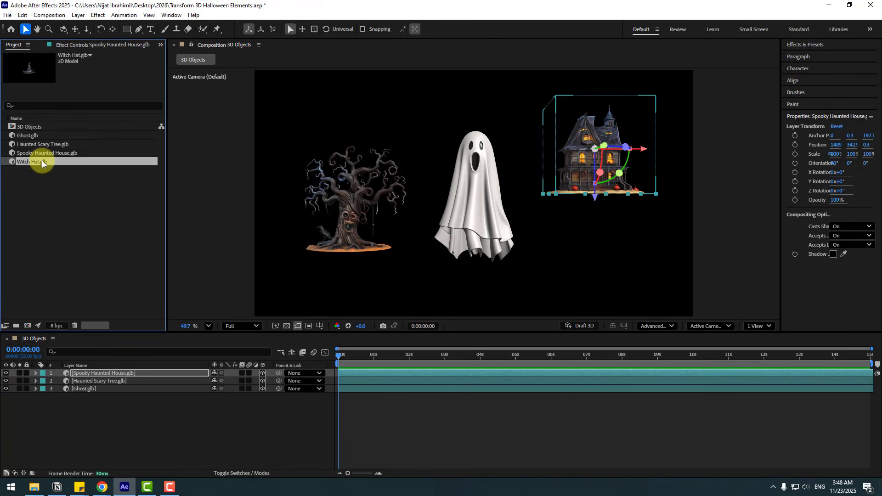
pyautogui.moveTo(89, 356); pyautogui.dragTo(89, 369)
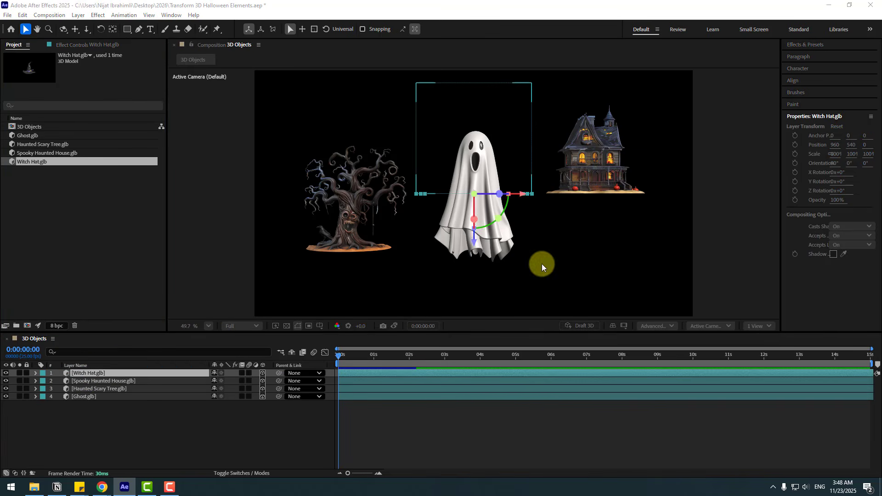
pyautogui.click(496, 308)
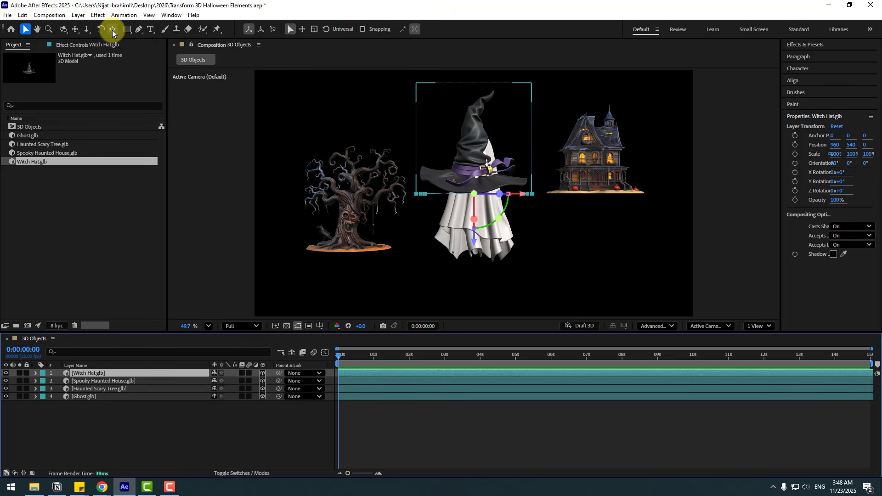
pyautogui.click(169, 442)
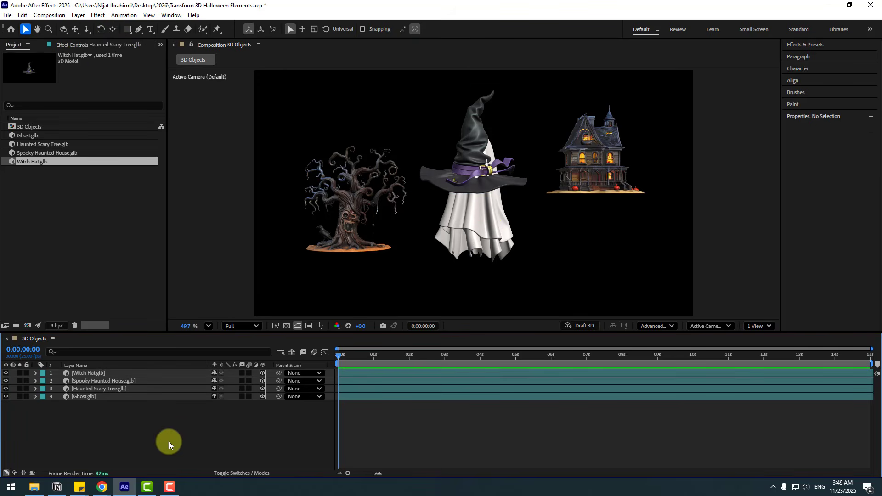
# - Move the Haunted Scary Tree layer to the bottom of the layer stack and rename it 1
pyautogui.click(339, 233)
pyautogui.moveTo(89, 390); pyautogui.dragTo(92, 411)
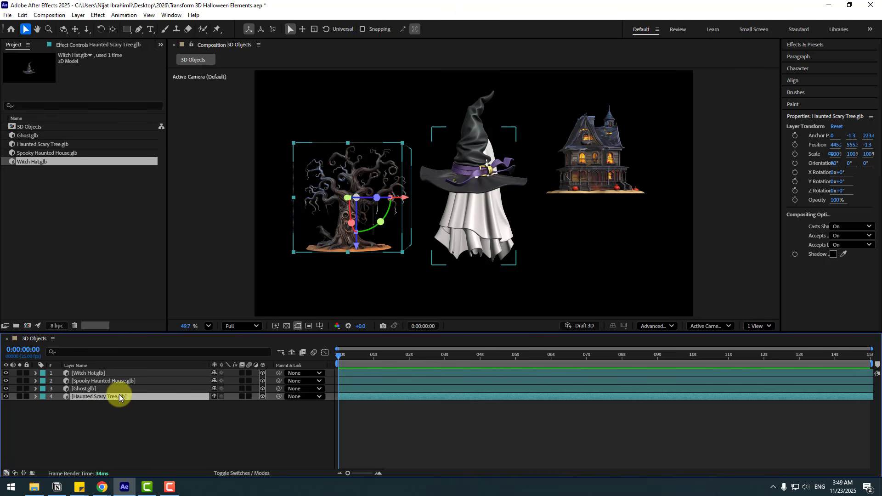
pyautogui.write('1')
pyautogui.click(134, 423)
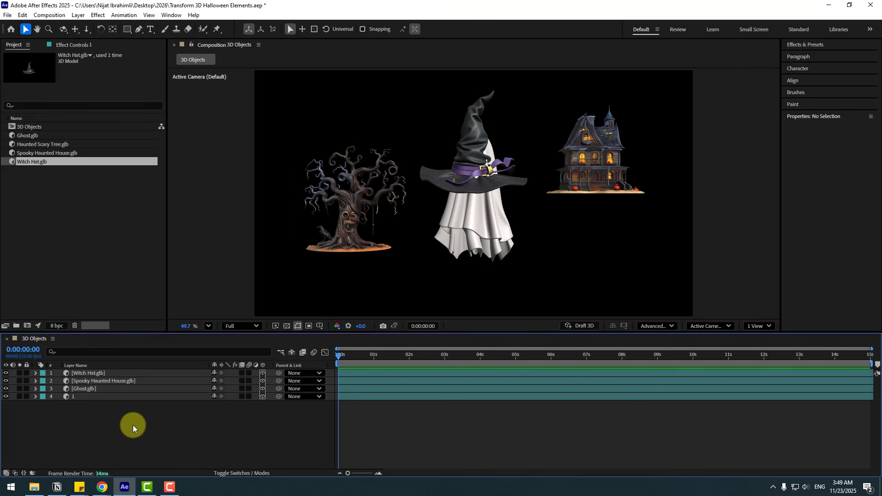
# - Rename the Ghost layer to 2, the Spooky Haunted House layer to 3 and the Witch Hat layer to 4
pyautogui.click(77, 390)
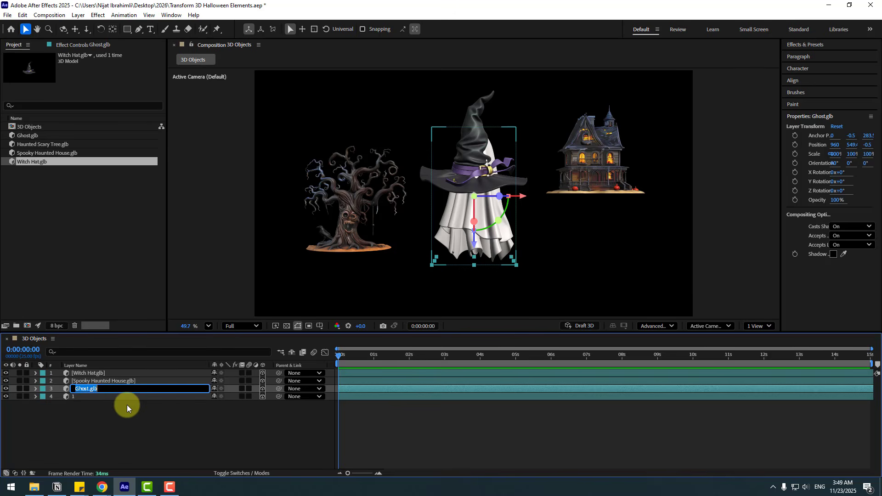
pyautogui.click(135, 423)
pyautogui.click(87, 384)
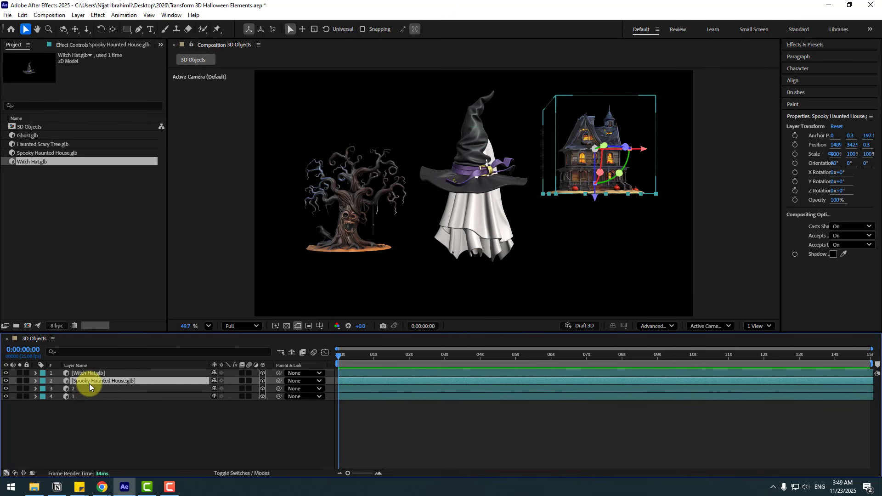
pyautogui.press('Return')
pyautogui.write('3')
pyautogui.click(89, 376)
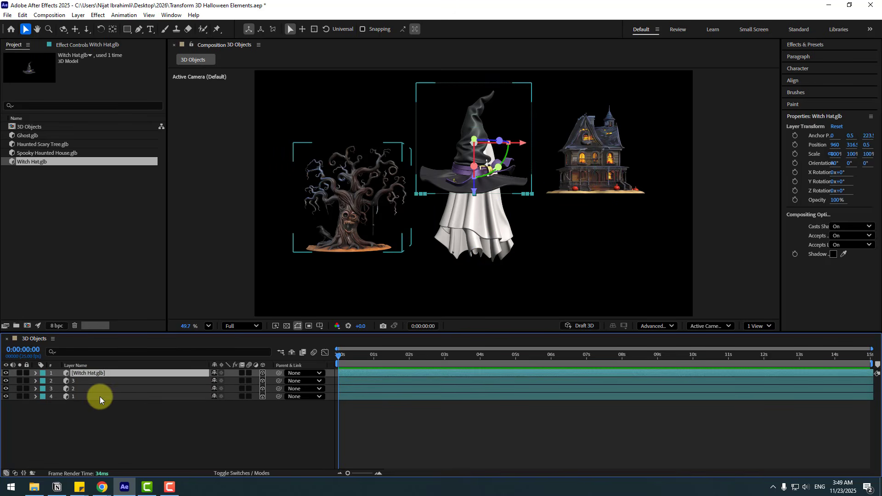
pyautogui.press('Return')
pyautogui.write('4')
pyautogui.press('Return')
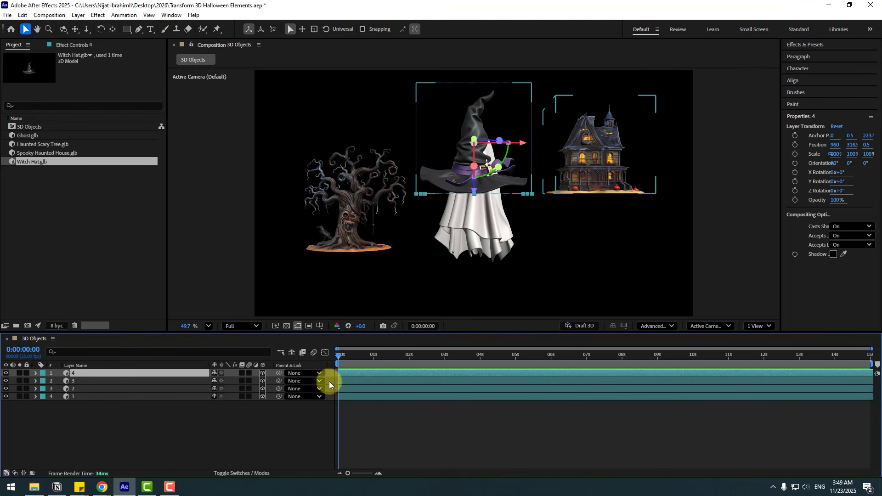
# - Parent layers 2, 3 and 4 to layer 1
pyautogui.click(74, 390)
pyautogui.keyDown('ctrl'); pyautogui.click(74, 382); pyautogui.keyUp('ctrl')
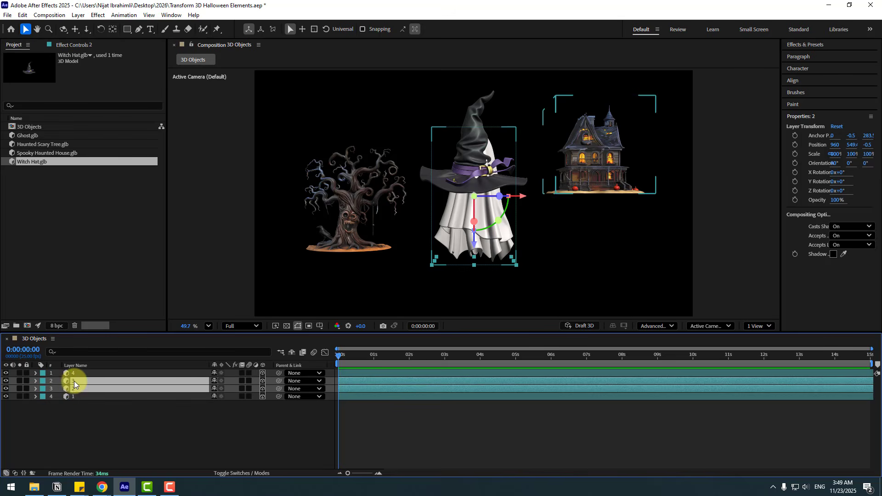
pyautogui.keyDown('ctrl'); pyautogui.click(84, 374); pyautogui.keyUp('ctrl')
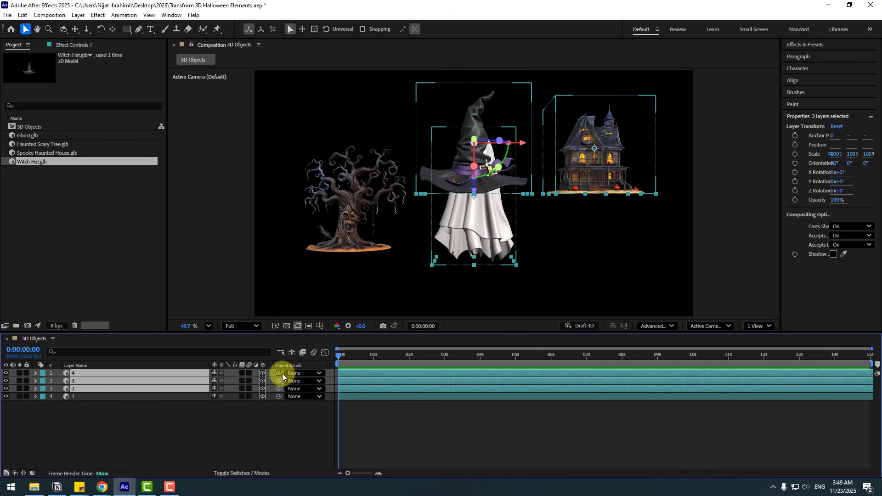
pyautogui.moveTo(282, 373); pyautogui.dragTo(75, 396)
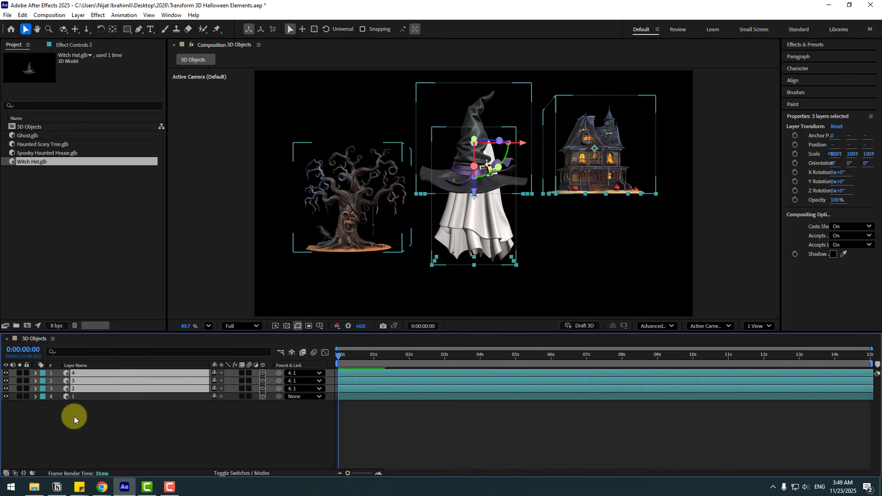
pyautogui.click(73, 428)
# - Move layer 1 to the middle of the frame, at about X 949, and show the Title/Action Safe guides
pyautogui.click(76, 397)
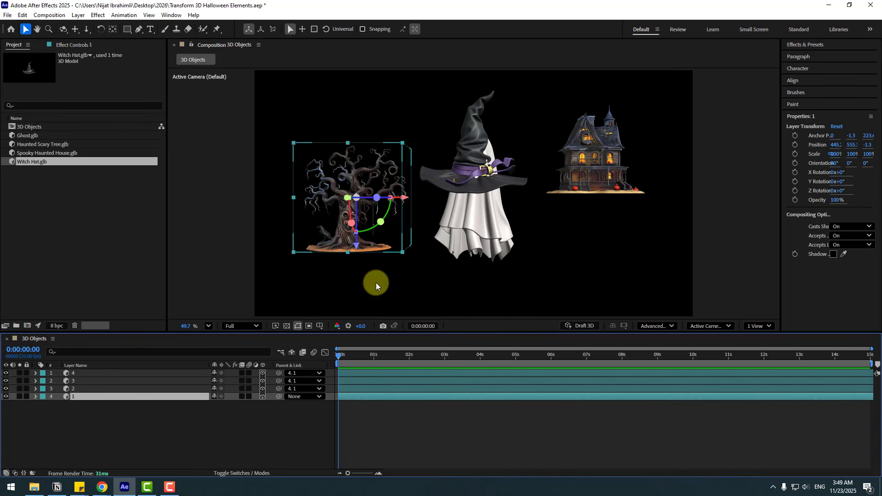
pyautogui.moveTo(404, 198); pyautogui.dragTo(523, 202)
pyautogui.click(321, 326)
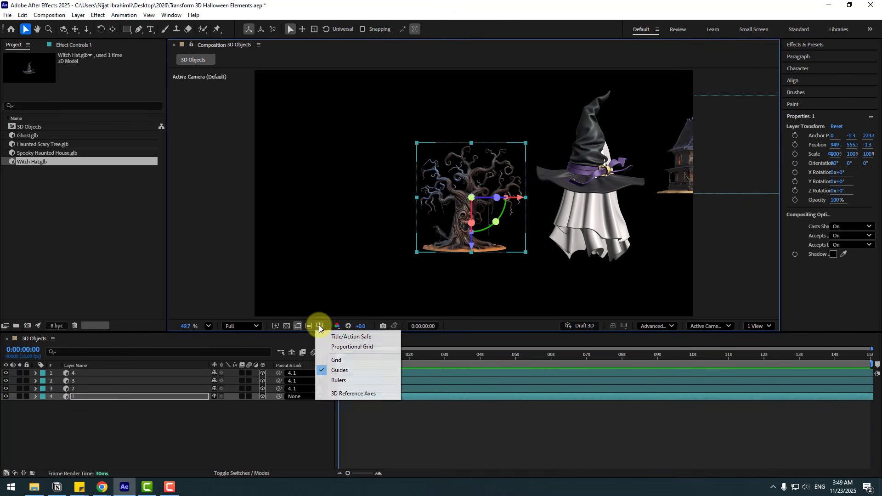
pyautogui.click(367, 338)
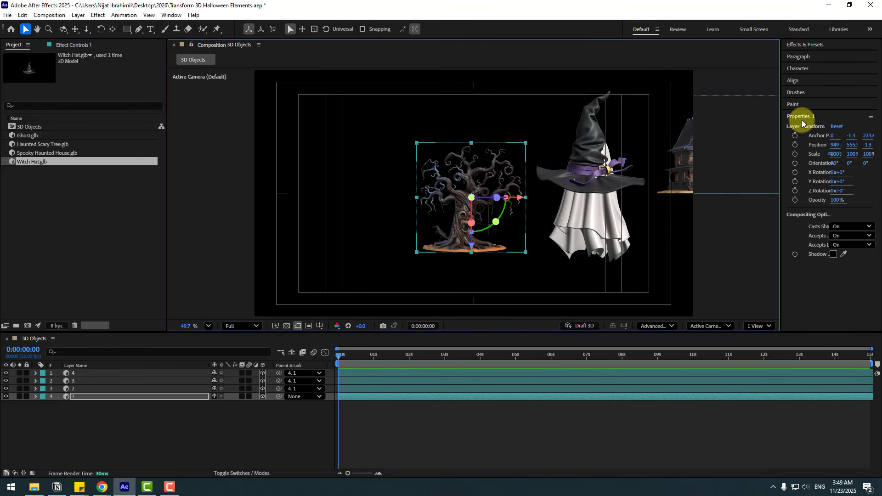
# - Scale up layer 1 so the tree is larger but still fits inside the title-safe area
pyautogui.moveTo(842, 152); pyautogui.dragTo(861, 179)
pyautogui.click(69, 403)
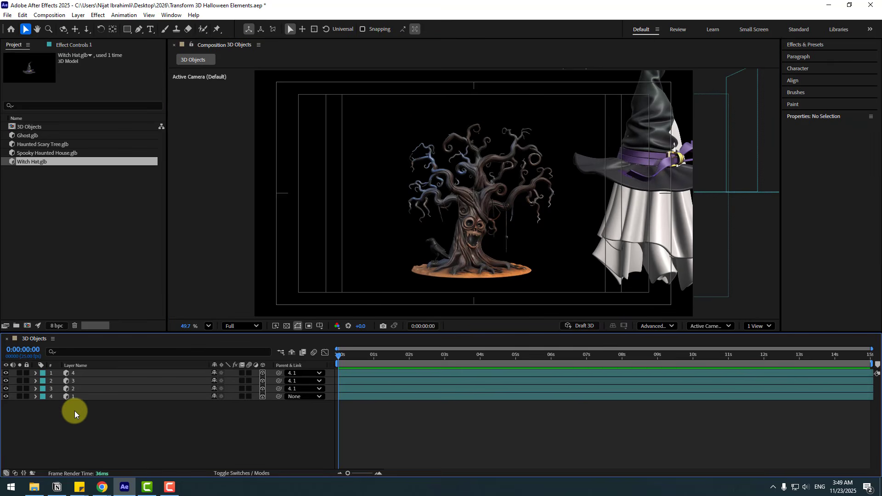
# - Move layer 2 so the ghost stands over the tree, and scale it down to 76%
pyautogui.click(73, 390)
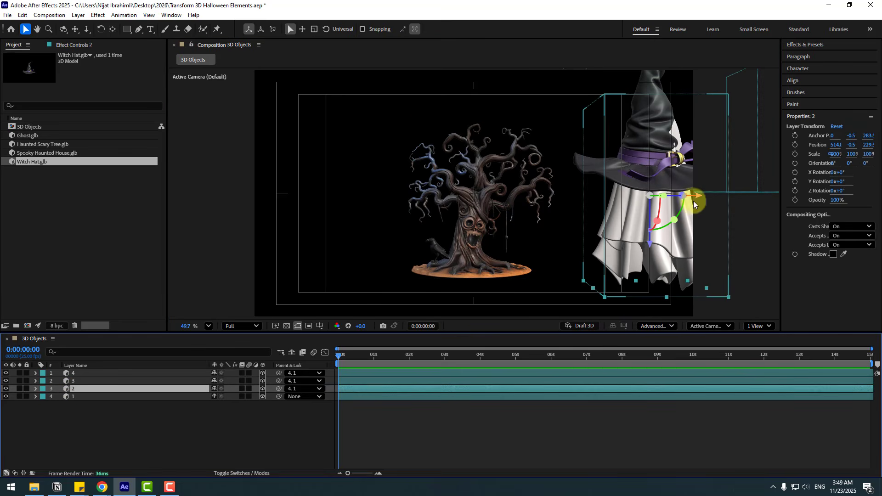
pyautogui.moveTo(637, 199); pyautogui.dragTo(460, 193)
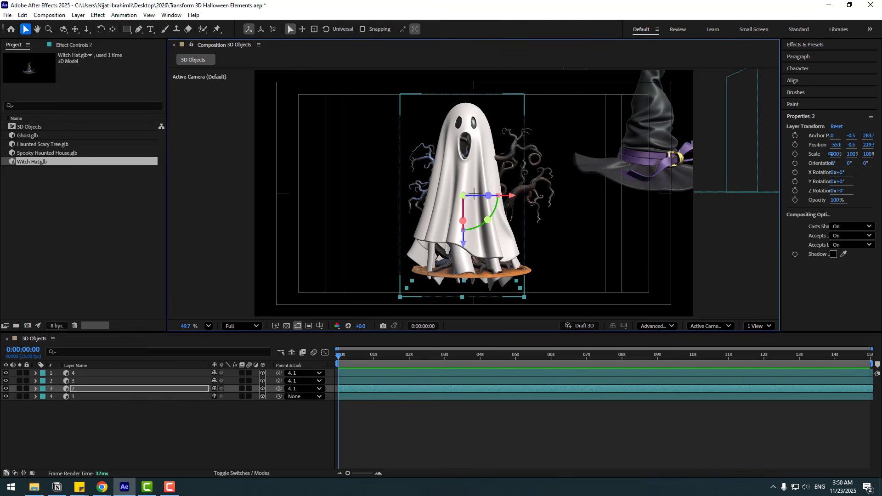
pyautogui.moveTo(836, 159); pyautogui.dragTo(823, 152)
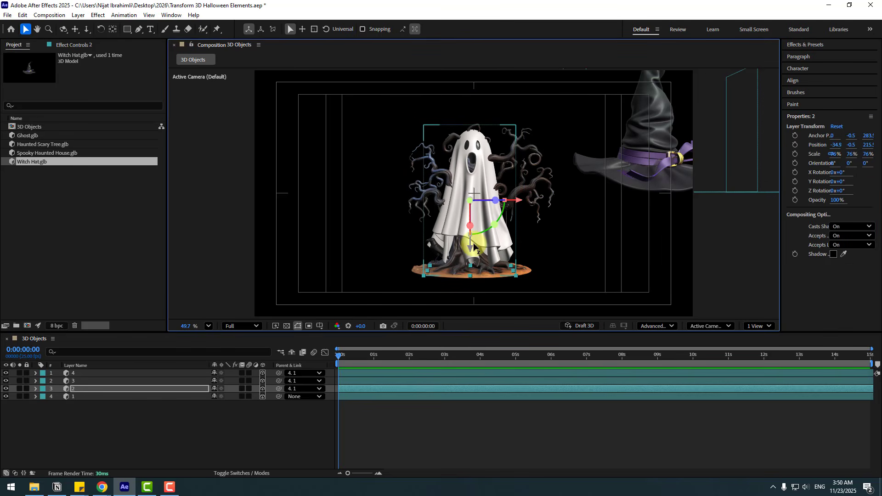
# - Move layer 3 so the haunted house overlaps the tree, and scale it up to 114%
pyautogui.click(70, 380)
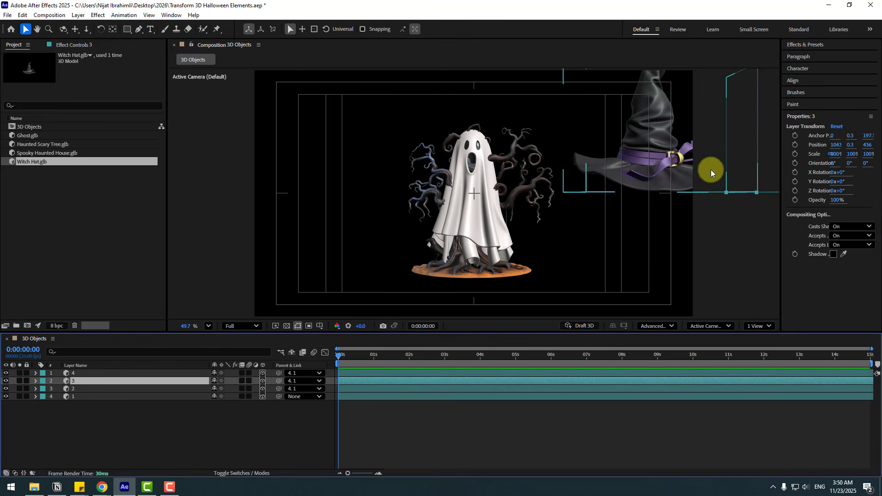
pyautogui.scroll(-3, 710, 170)
pyautogui.moveTo(699, 162); pyautogui.dragTo(572, 232)
pyautogui.scroll(4, 571, 202)
pyautogui.scroll(2, 573, 230)
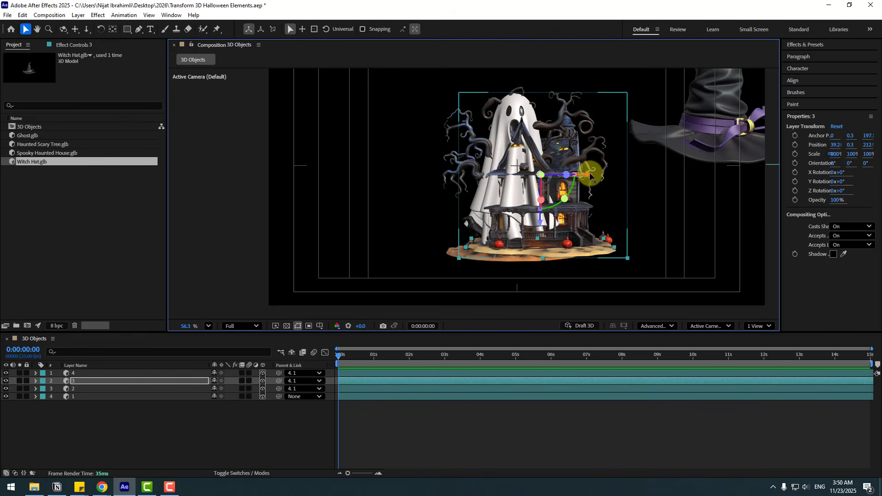
pyautogui.moveTo(591, 176); pyautogui.dragTo(585, 176)
pyautogui.moveTo(835, 156)
pyautogui.mouseDown()
pyautogui.moveTo(858, 157)
pyautogui.moveTo(843, 157)
pyautogui.mouseUp()
# - Move layer 4 so the witch hat overlaps the other models in the middle of the frame
pyautogui.click(89, 373)
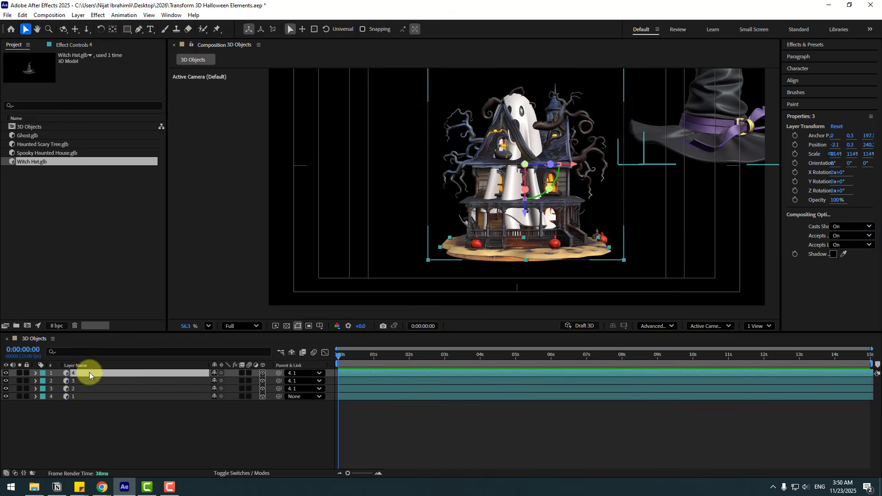
pyautogui.moveTo(675, 151); pyautogui.dragTo(476, 232)
pyautogui.click(73, 397)
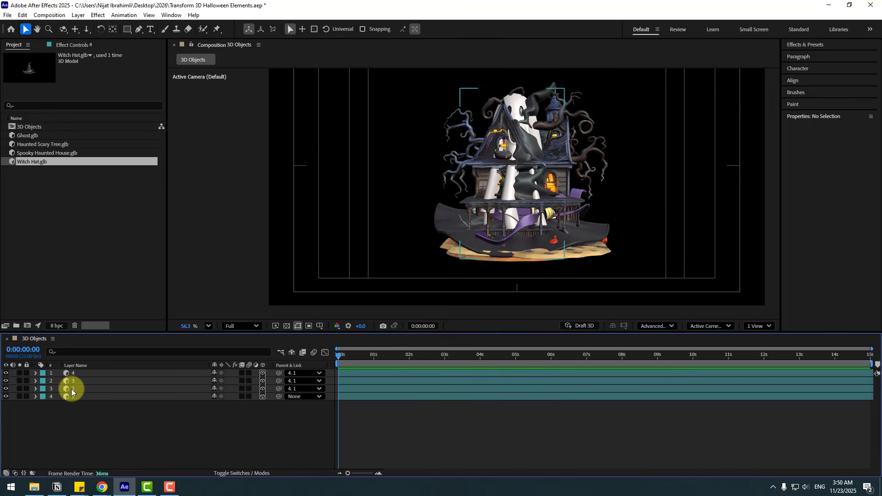
# - Hide layers 2, 3 and 4 so only the tree is displayed
pyautogui.click(71, 389)
pyautogui.keyDown('ctrl'); pyautogui.click(74, 382); pyautogui.keyUp('ctrl')
pyautogui.keyDown('ctrl'); pyautogui.click(75, 375); pyautogui.keyUp('ctrl')
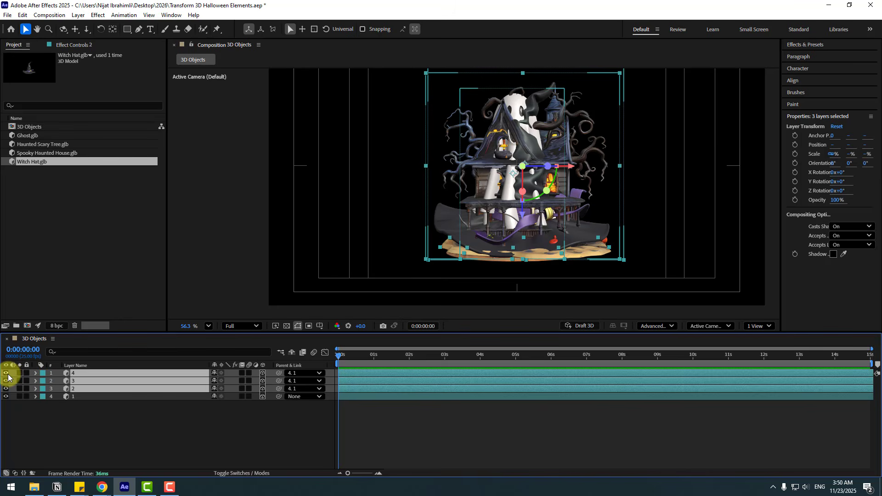
pyautogui.click(8, 377)
pyautogui.click(90, 420)
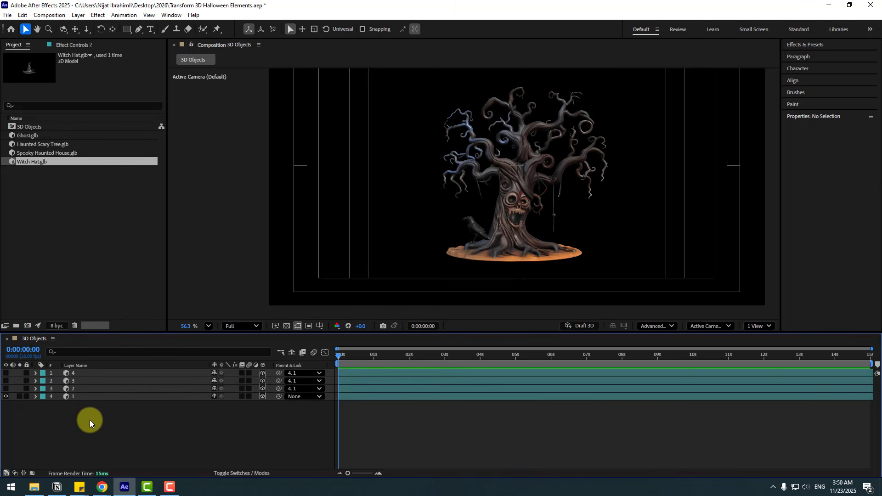
# - Keyframe layer 1's Scale at 143% on frame 14 and at 0% on frame 0
pyautogui.click(73, 398)
pyautogui.hotkey('shift', '/')
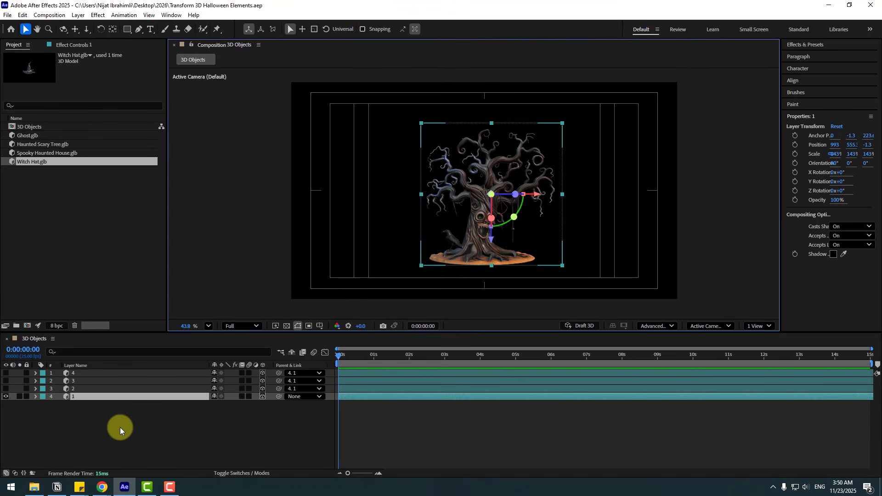
pyautogui.press('s')
pyautogui.click(180, 432)
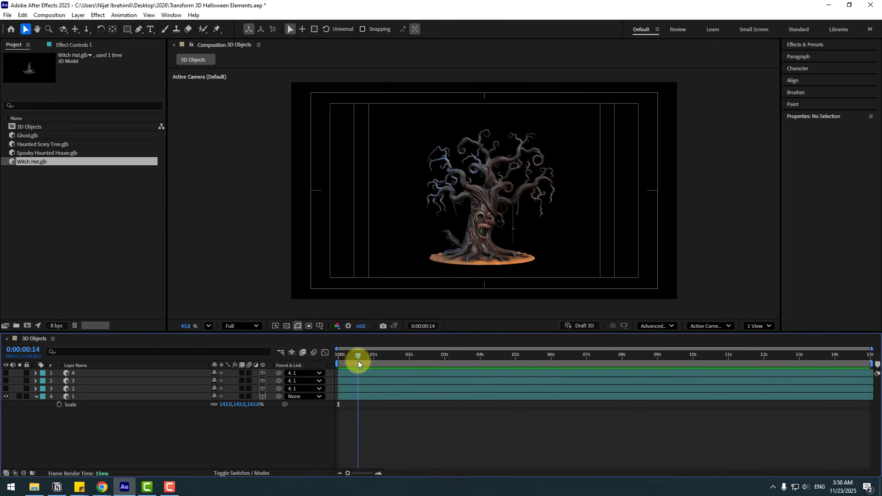
pyautogui.click(61, 405)
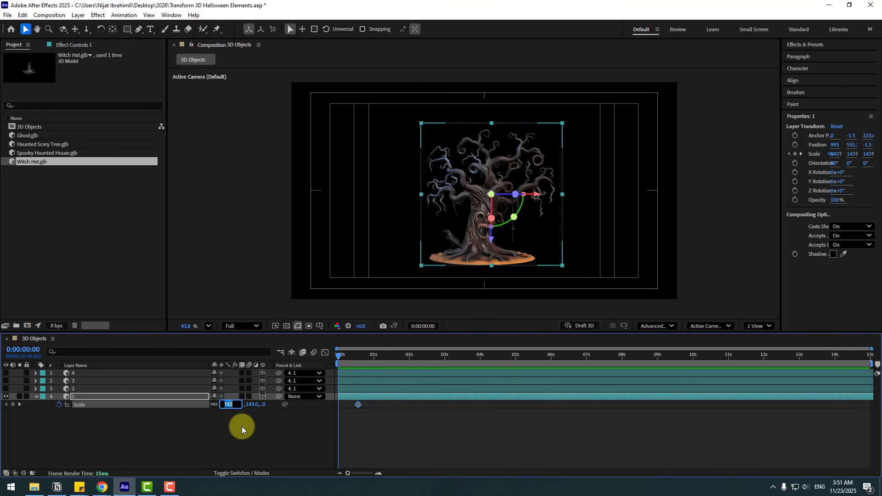
pyautogui.write('0')
pyautogui.press('Return')
# - Apply Easy Ease to both Scale keyframes of layer 1 and preview the growth
pyautogui.rightClick(338, 404)
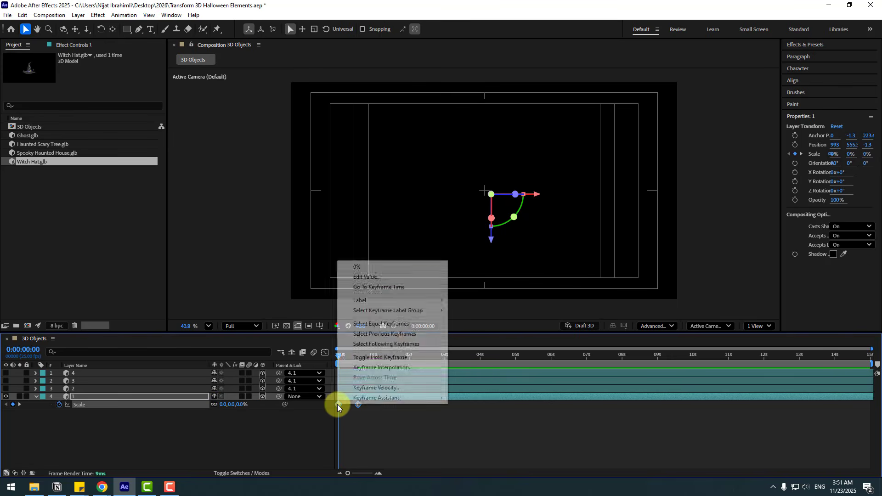
pyautogui.moveTo(407, 397)
pyautogui.click(534, 296)
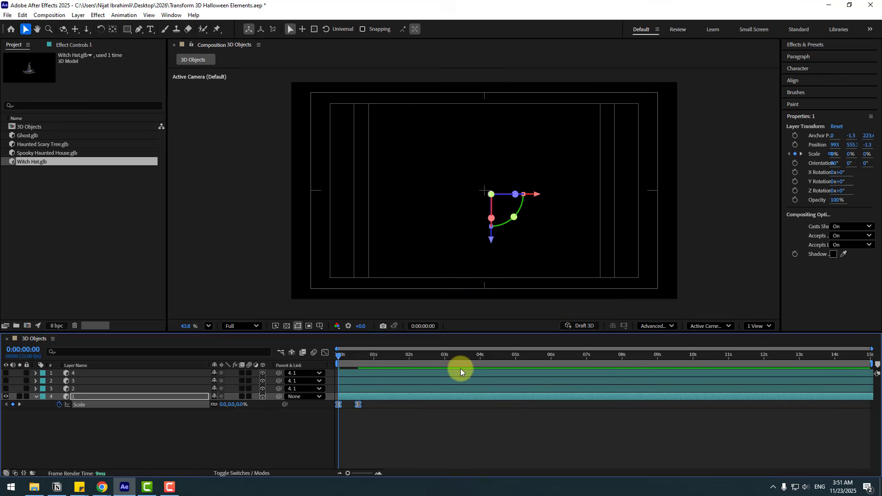
pyautogui.press('space')
pyautogui.press('space')
# - Reshape layer 1's Scale speed graph, with about 77% incoming influence on the last keyframe and more outgoing influence on the first, and preview it
pyautogui.click(325, 353)
pyautogui.press('=')
pyautogui.press('=')
pyautogui.press('=')
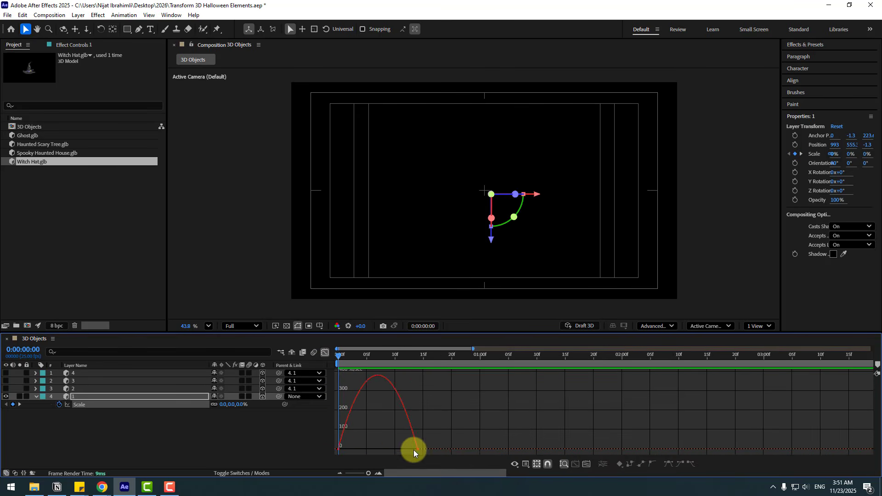
pyautogui.moveTo(472, 454); pyautogui.dragTo(437, 451)
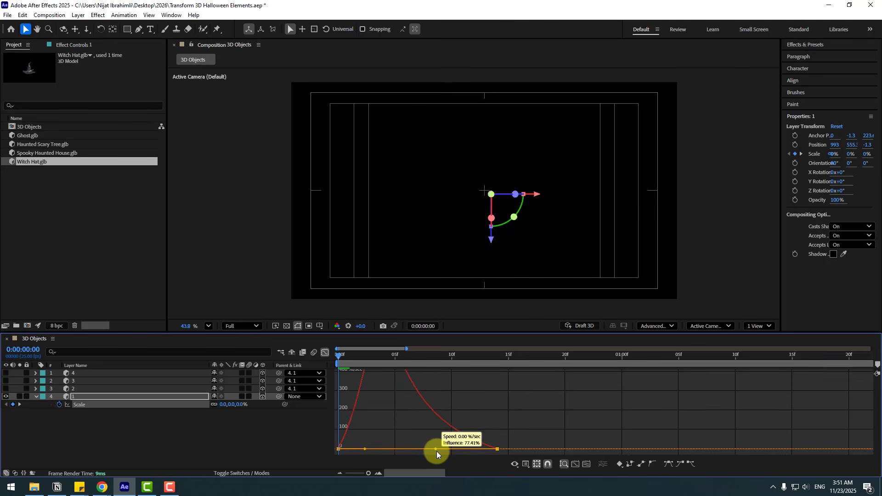
pyautogui.moveTo(366, 449); pyautogui.dragTo(377, 449)
pyautogui.press('-')
pyautogui.press('space')
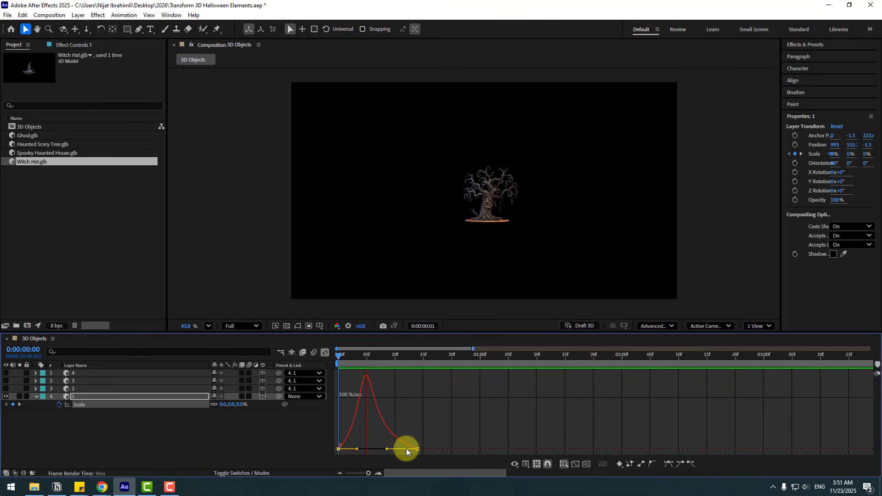
pyautogui.press('space')
pyautogui.click(325, 353)
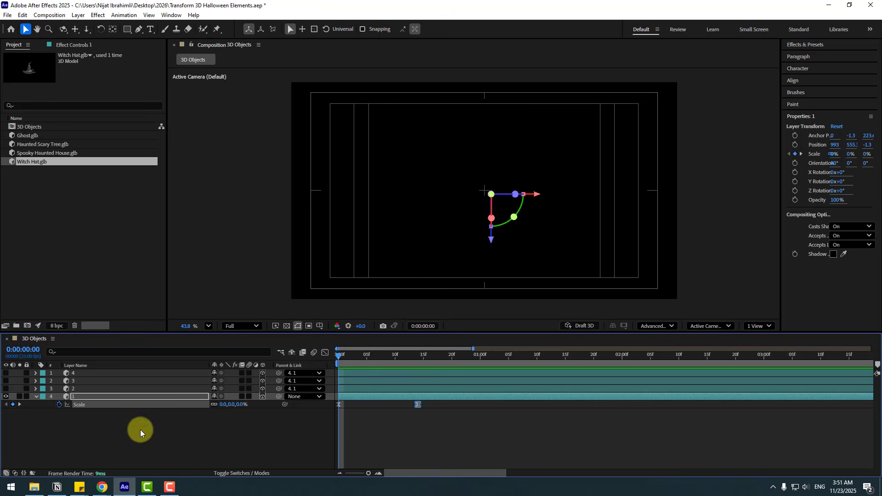
# - Keyframe layer 1's Z Rotation at -39° on frame 0 and at 25° on frame 9
pyautogui.hotkey('shift', 'r')
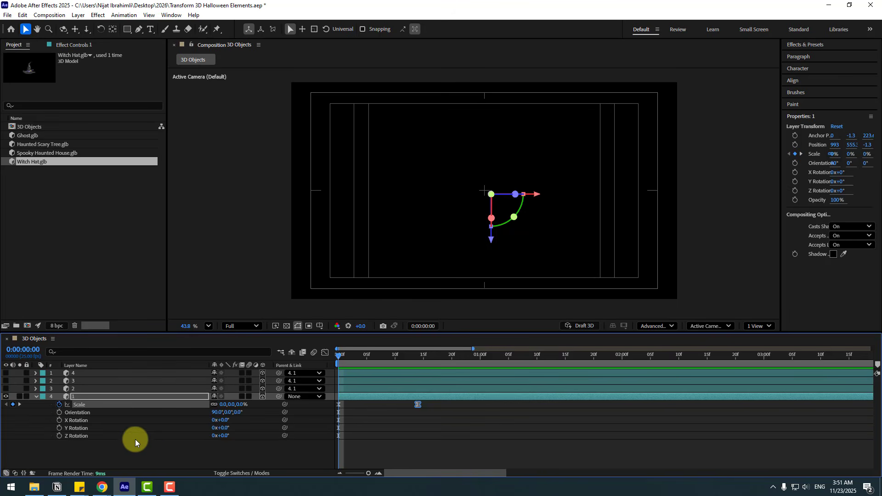
pyautogui.click(168, 457)
pyautogui.press('space')
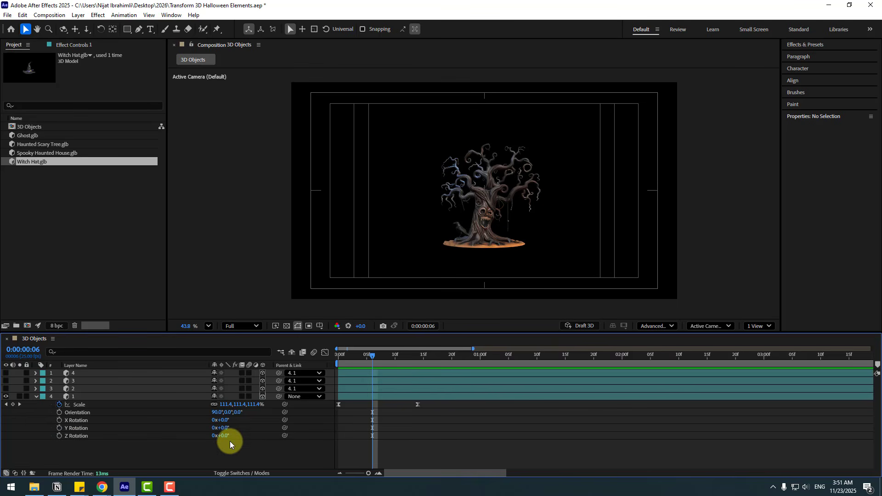
pyautogui.moveTo(225, 440); pyautogui.dragTo(208, 438)
pyautogui.press('Home')
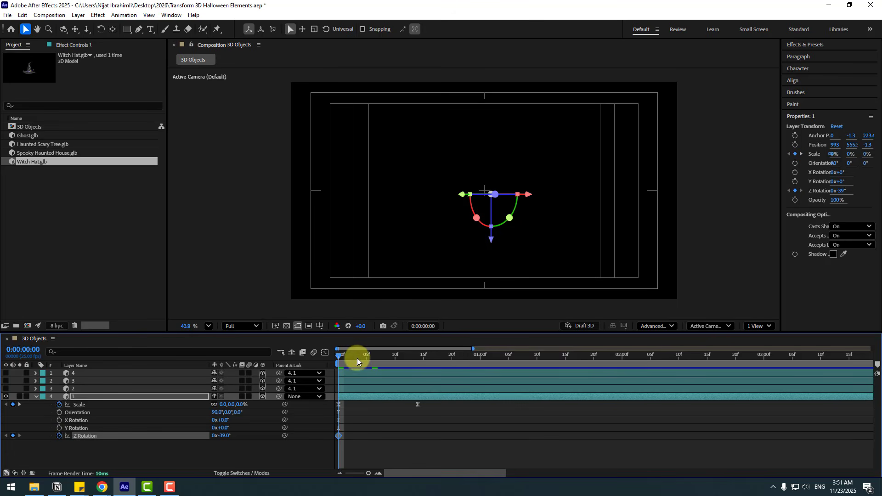
pyautogui.moveTo(357, 358); pyautogui.dragTo(389, 358)
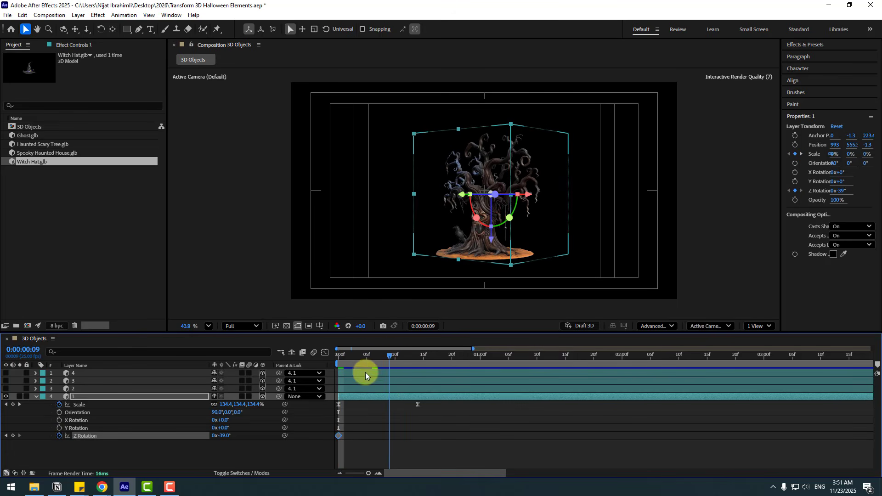
pyautogui.moveTo(222, 436); pyautogui.dragTo(250, 431)
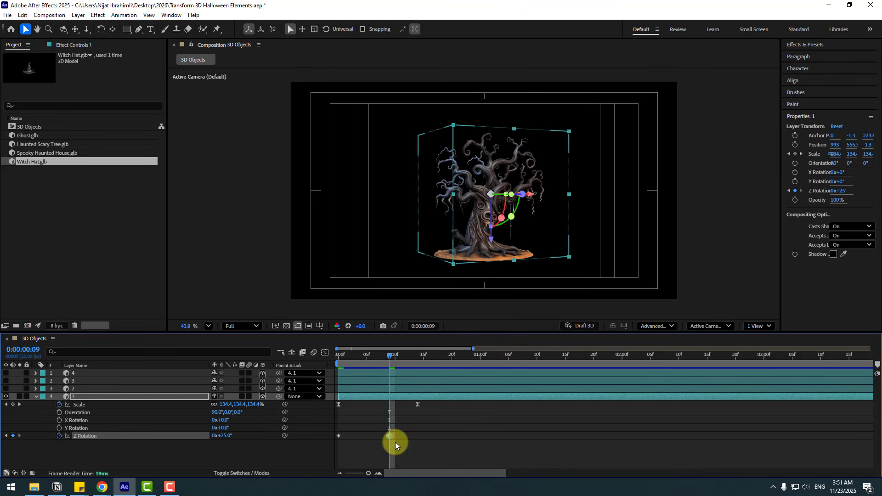
# - Apply Easy Ease to both Z Rotation keyframes and move the second one to frame 14
pyautogui.moveTo(398, 442); pyautogui.dragTo(325, 432)
pyautogui.rightClick(337, 435)
pyautogui.moveTo(342, 432)
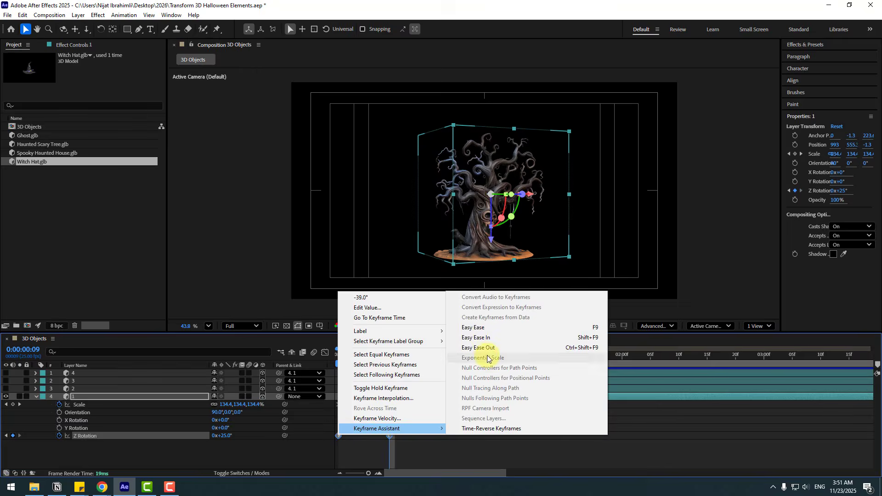
pyautogui.click(487, 327)
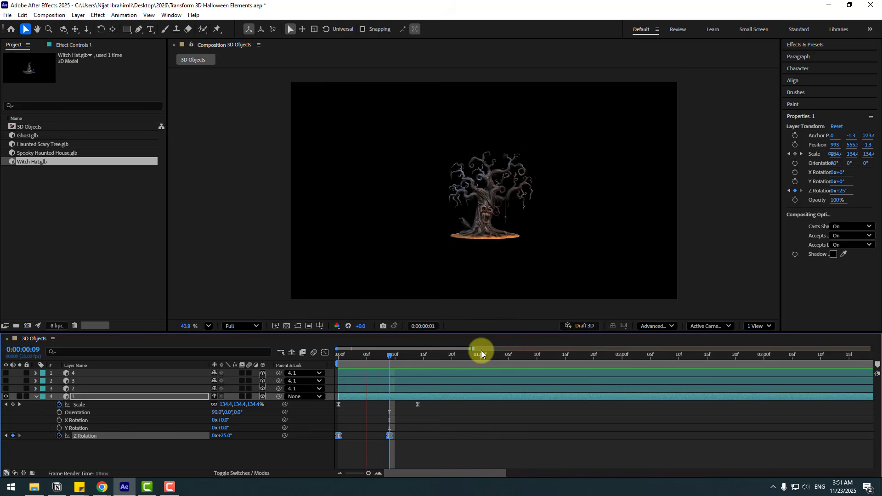
pyautogui.click(389, 435)
pyautogui.moveTo(390, 435); pyautogui.dragTo(418, 435)
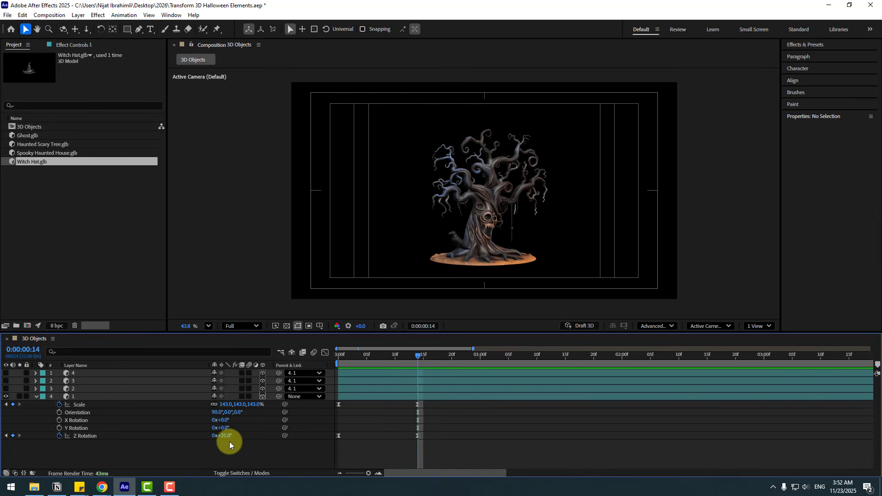
# - Add Z Rotation swing keyframes every 10 frames from 0:00:00:24 to 0:00:02:04, ending at 0°, and preview the motion
pyautogui.hotkey('shift', 'pagedown')
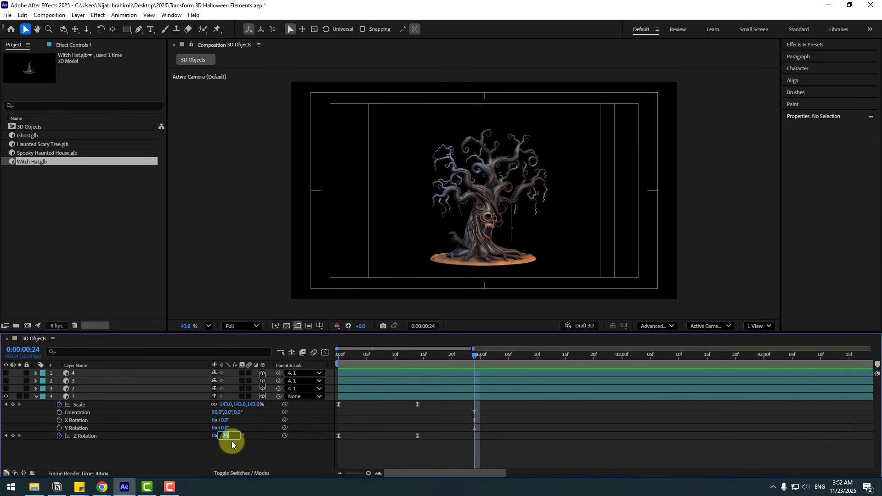
pyautogui.press('Return')
pyautogui.hotkey('ctrl', 'z')
pyautogui.moveTo(224, 437)
pyautogui.mouseDown()
pyautogui.moveTo(202, 437)
pyautogui.moveTo(238, 438)
pyautogui.moveTo(219, 437)
pyautogui.moveTo(227, 436)
pyautogui.mouseUp()
pyautogui.hotkey('shift', 'pagedown')
pyautogui.hotkey('shift', 'pagedown')
pyautogui.hotkey('shift', 'pagedown')
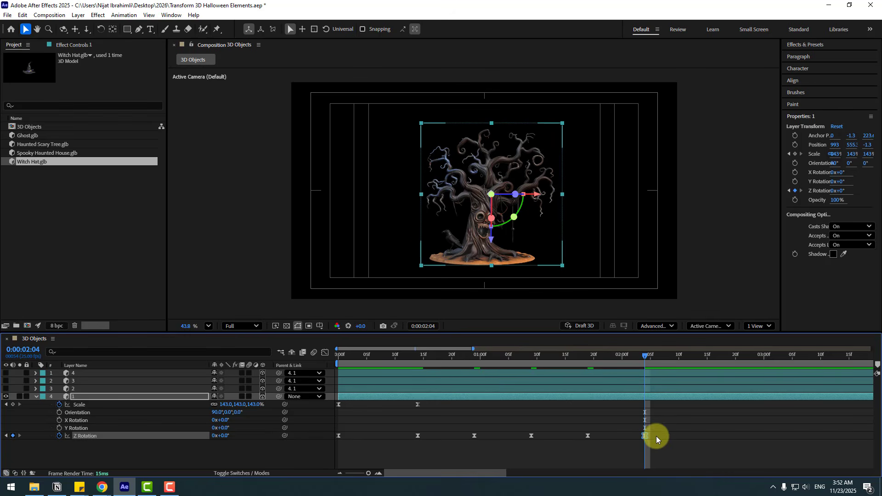
pyautogui.click(657, 437)
pyautogui.press('space')
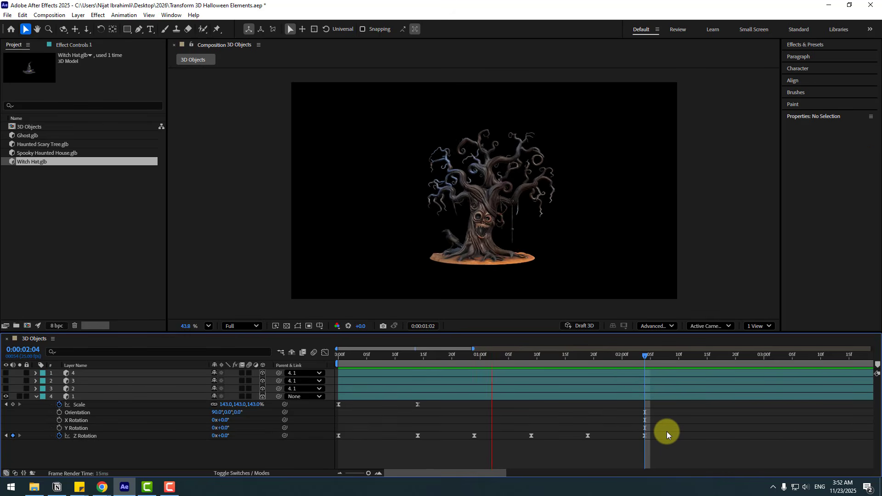
# - Compress all Z Rotation keyframes after the first to 6-frame spacing, shift them to begin at frame 9, and preview the swing
pyautogui.moveTo(668, 437); pyautogui.dragTo(413, 445)
pyautogui.moveTo(646, 436); pyautogui.dragTo(568, 440)
pyautogui.press('space')
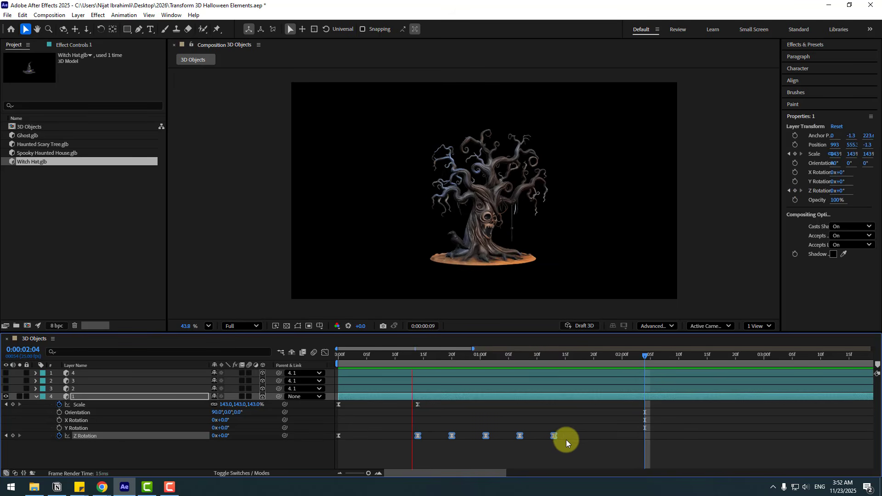
pyautogui.press('space')
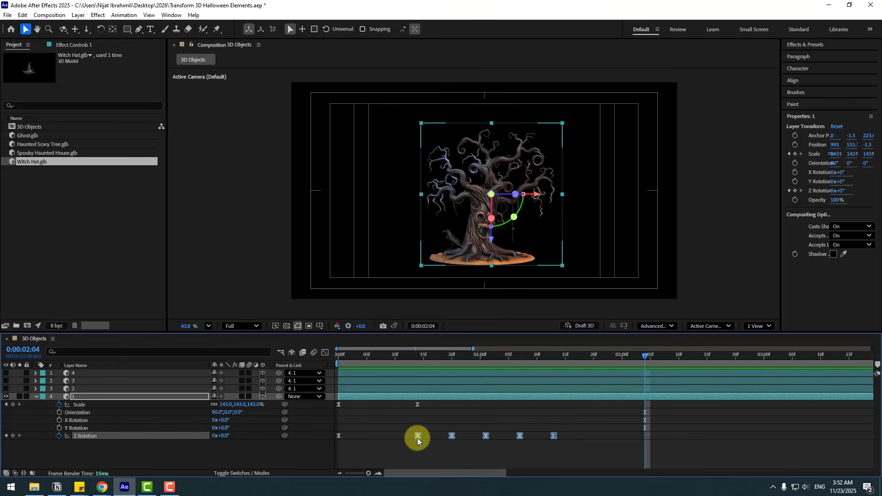
pyautogui.moveTo(417, 437); pyautogui.dragTo(390, 437)
pyautogui.press('space')
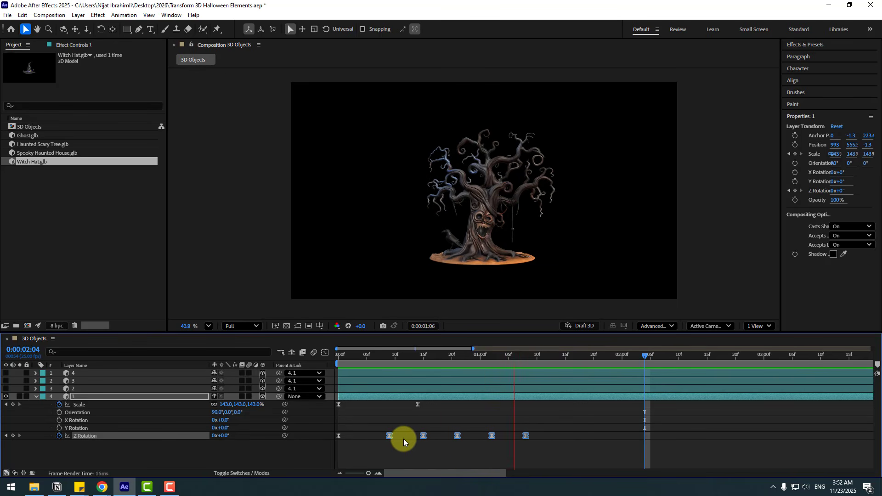
pyautogui.scroll(-1, 403, 270)
pyautogui.scroll(1, 402, 273)
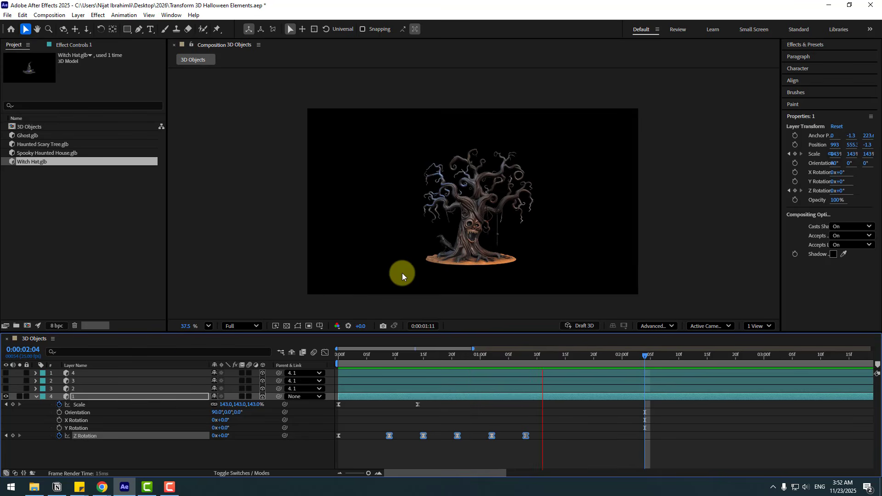
# - Delete layer 1's Z Rotation keyframe at 0:00:01:02, move the last one to 0:00:01:03, and preview the swing
pyautogui.click(401, 354)
pyautogui.click(478, 415)
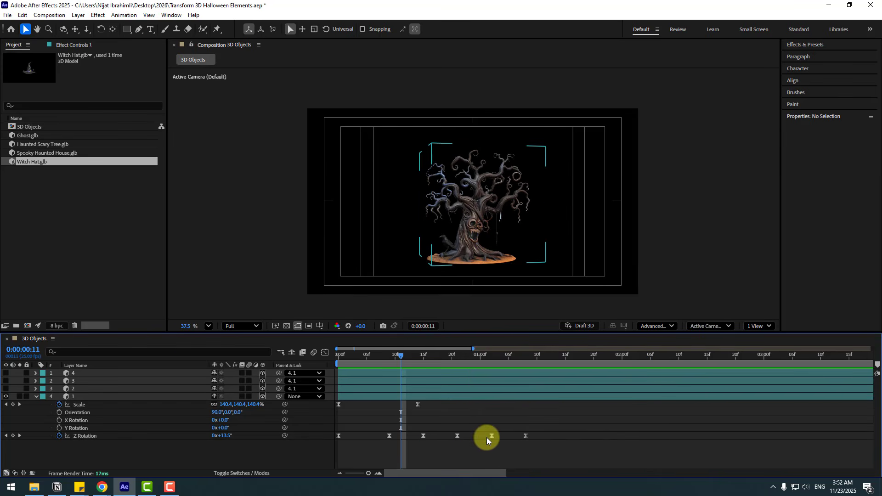
pyautogui.click(491, 435)
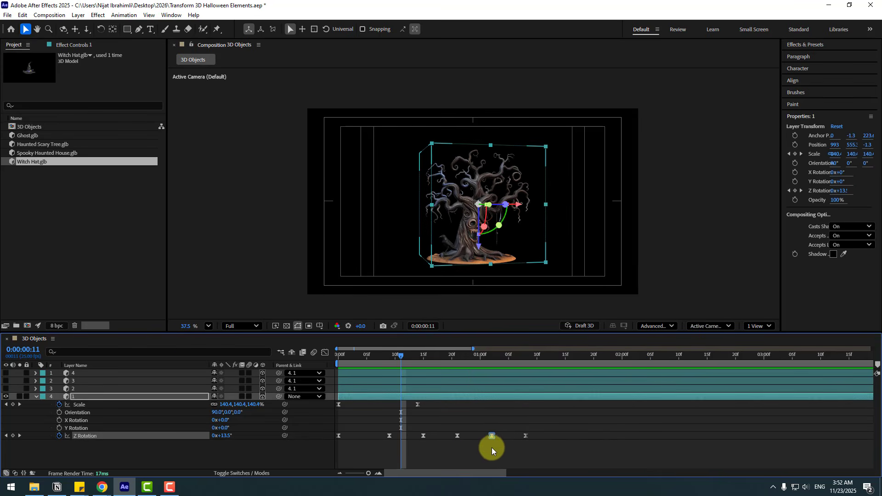
pyautogui.press('Delete')
pyautogui.moveTo(525, 435); pyautogui.dragTo(496, 436)
pyautogui.press('space')
pyautogui.click(497, 359)
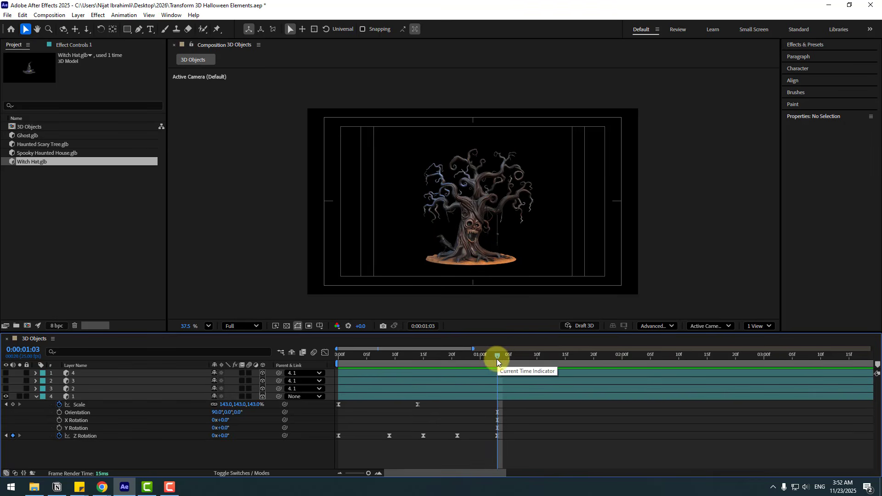
# - Hold layer 1's Z Rotation with a keyframe at 0:00:01:07, and add spin keyframes at 0:00:01:19 and 0:00:02:05, reaching 1x+33°
pyautogui.moveTo(502, 358); pyautogui.dragTo(519, 363)
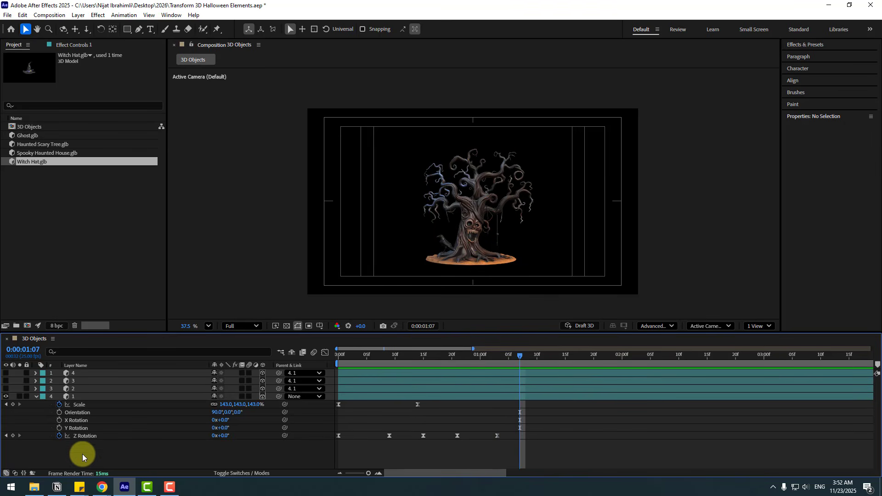
pyautogui.click(14, 436)
pyautogui.click(537, 395)
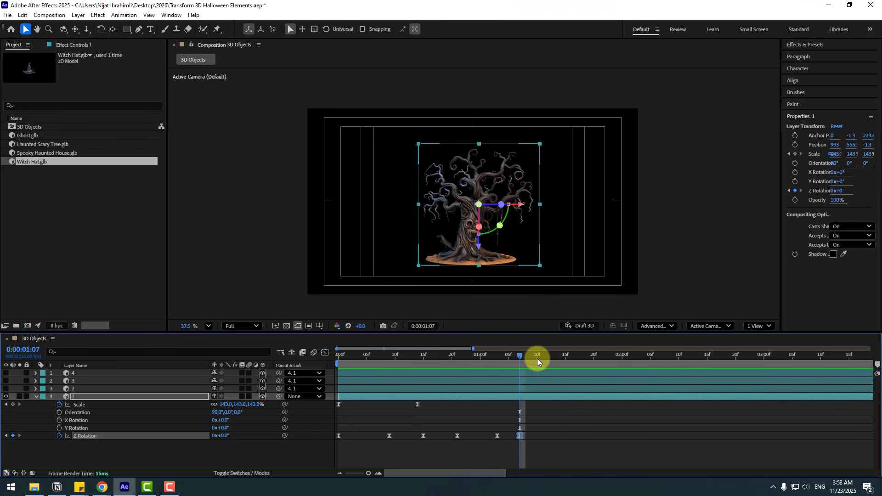
pyautogui.moveTo(536, 359); pyautogui.dragTo(588, 362)
pyautogui.moveTo(225, 442); pyautogui.dragTo(425, 434)
pyautogui.click(649, 358)
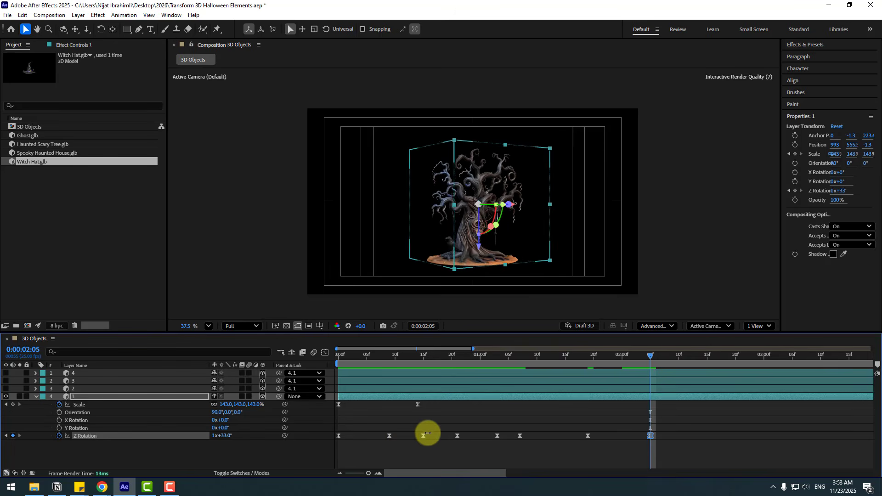
# - Add settling Z Rotation keyframes every 10 frames from 0:00:02:15 to 0:00:03:20, ending at 1x+4°, and preview the spin
pyautogui.hotkey('shift', 'pagedown')
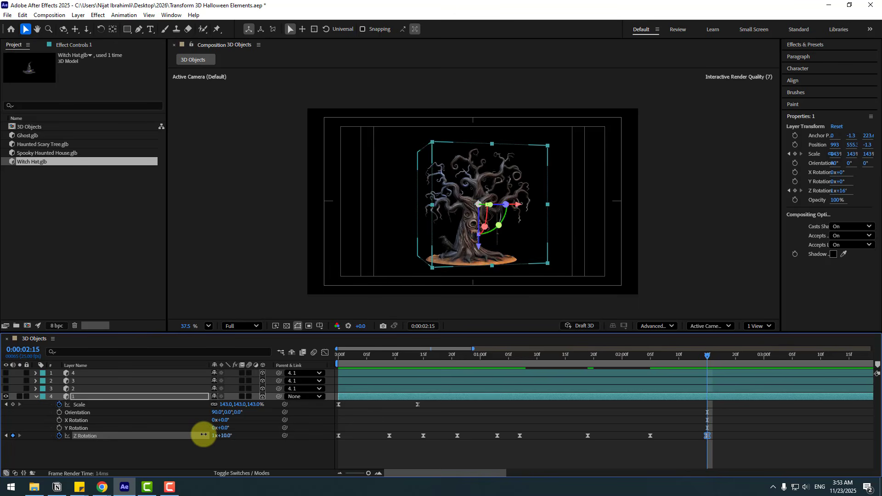
pyautogui.hotkey('shift', 'pagedown')
pyautogui.moveTo(231, 437)
pyautogui.mouseDown()
pyautogui.moveTo(247, 437)
pyautogui.moveTo(205, 438)
pyautogui.moveTo(233, 440)
pyautogui.mouseUp()
pyautogui.hotkey('shift', 'pagedown')
pyautogui.hotkey('shift', 'pagedown')
pyautogui.press('-')
pyautogui.press('-')
pyautogui.press('-')
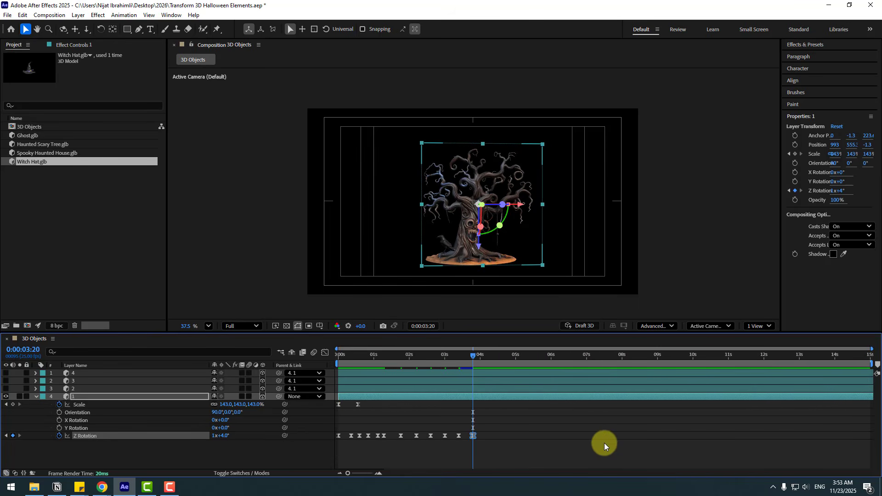
pyautogui.press('space')
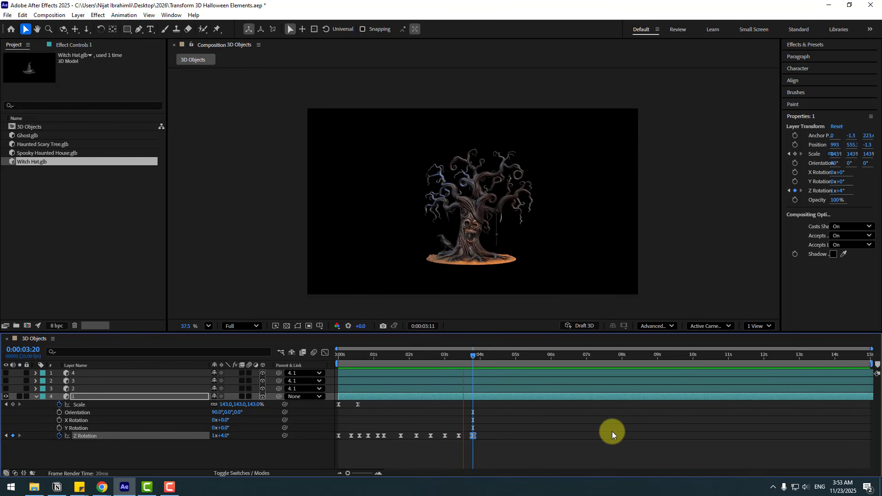
pyautogui.press('space')
# - Split layer 1 at 0:00:01:24, while the tree is turned away mid-spin, and delete the part after the cut
pyautogui.click(371, 360)
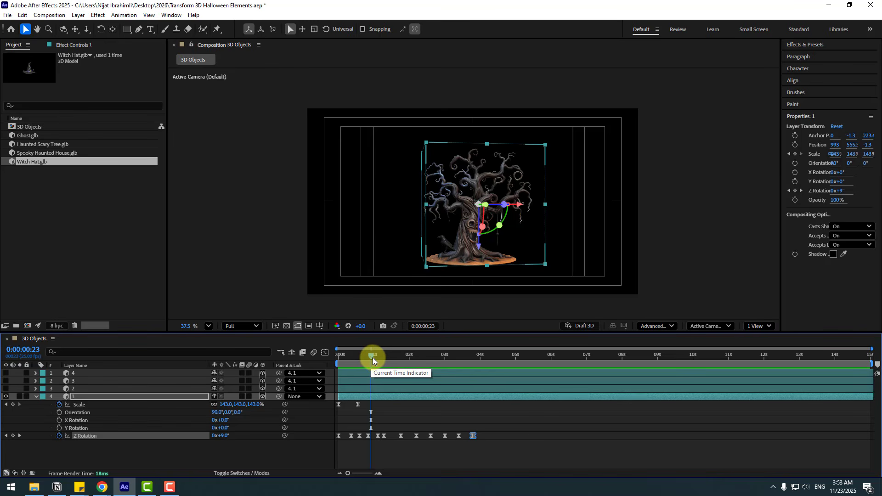
pyautogui.moveTo(373, 358); pyautogui.dragTo(408, 357)
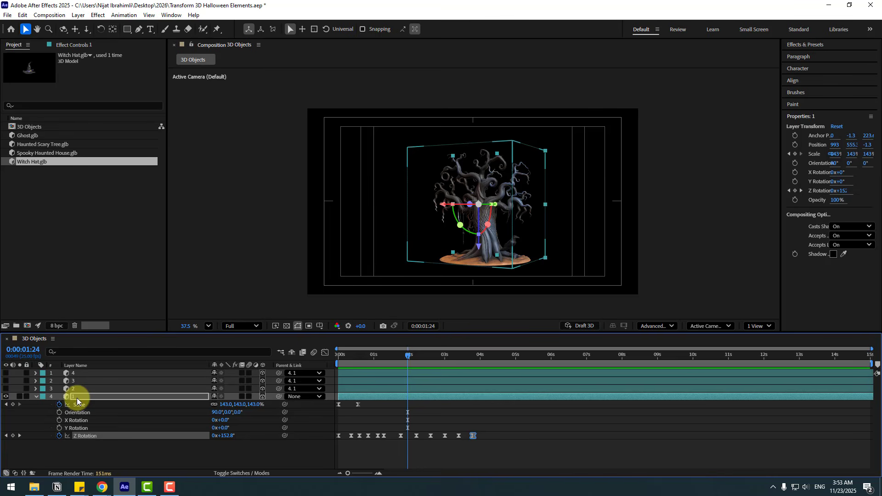
pyautogui.click(76, 398)
pyautogui.click(26, 16)
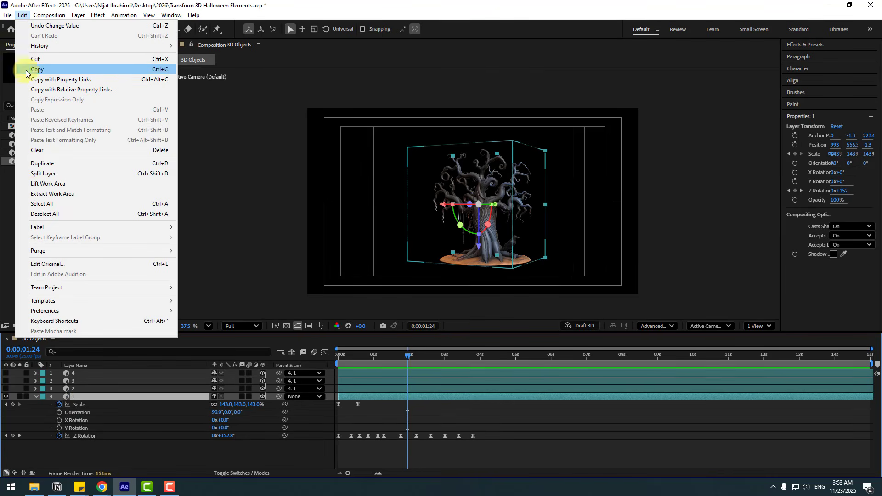
pyautogui.click(142, 174)
pyautogui.press('Delete')
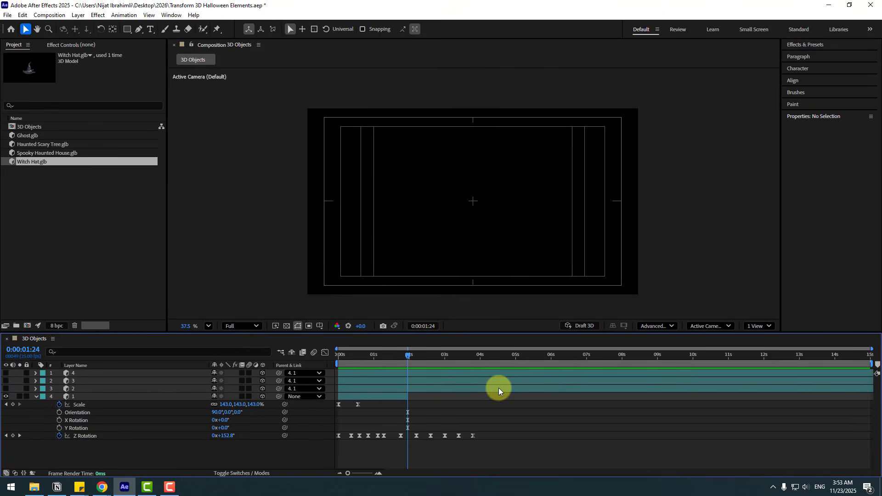
# - Make the ghost layer 2 visible, trim its start to layer 1's end at 0:00:01:24, and preview the transformation
pyautogui.click(74, 390)
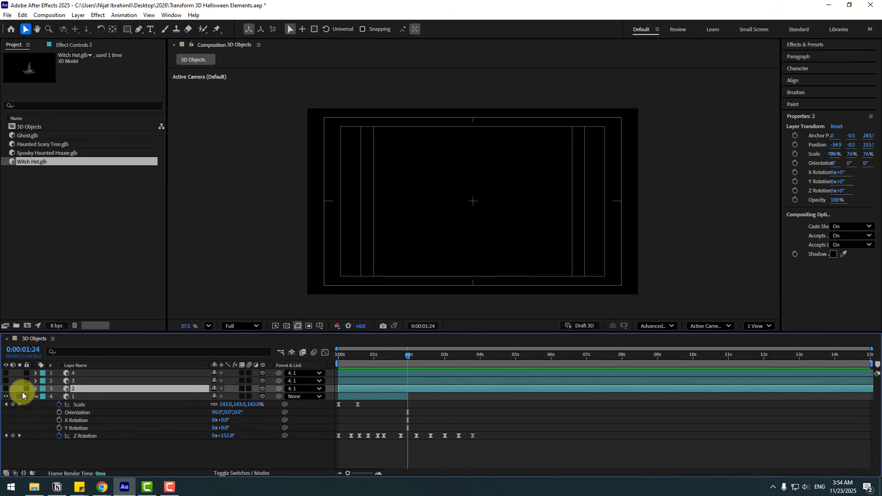
pyautogui.click(6, 388)
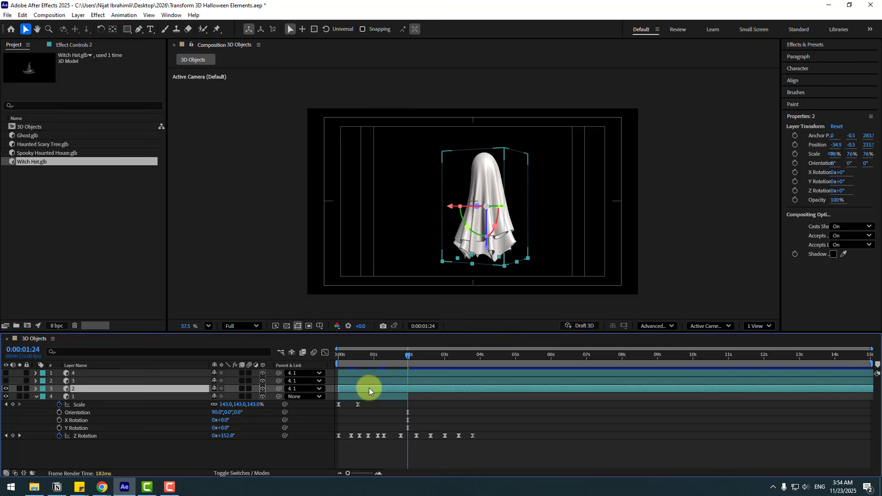
pyautogui.moveTo(400, 357); pyautogui.dragTo(407, 358)
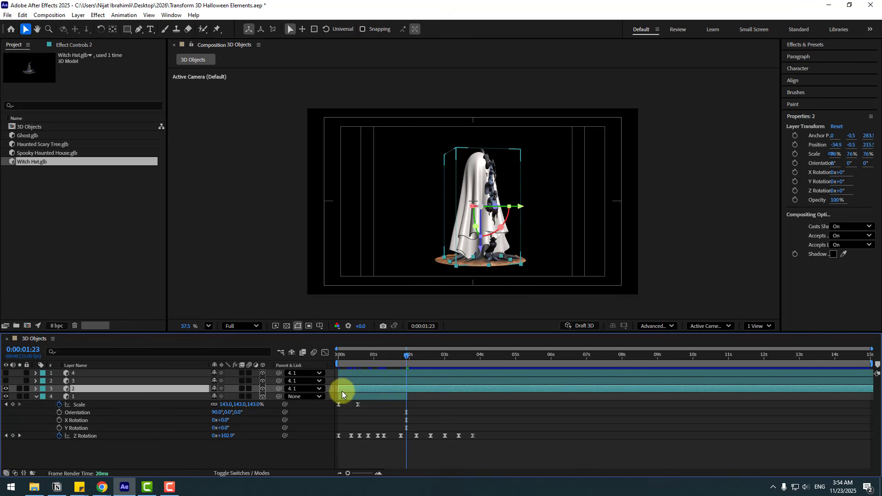
pyautogui.moveTo(346, 389); pyautogui.dragTo(397, 397)
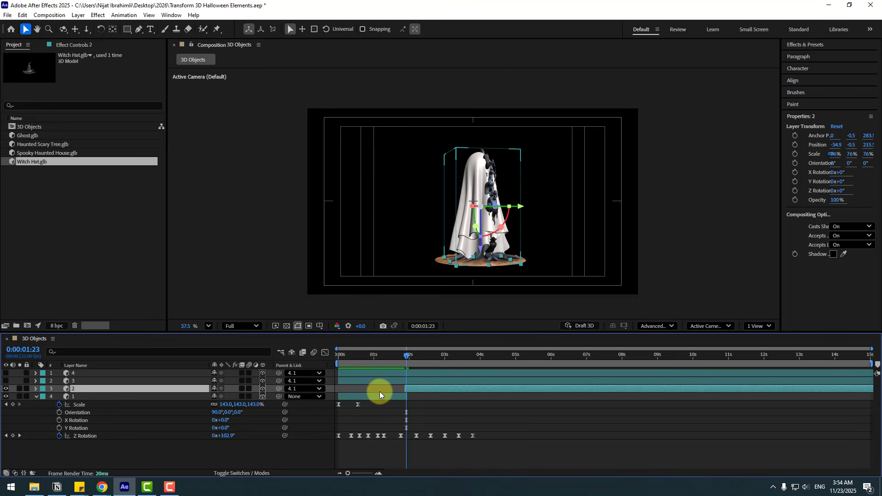
pyautogui.press('=')
pyautogui.press('=')
pyautogui.press('=')
pyautogui.press('=')
pyautogui.moveTo(383, 390); pyautogui.dragTo(420, 392)
pyautogui.press('-')
pyautogui.press('-')
pyautogui.press('-')
pyautogui.press('-')
pyautogui.moveTo(389, 357); pyautogui.dragTo(423, 360)
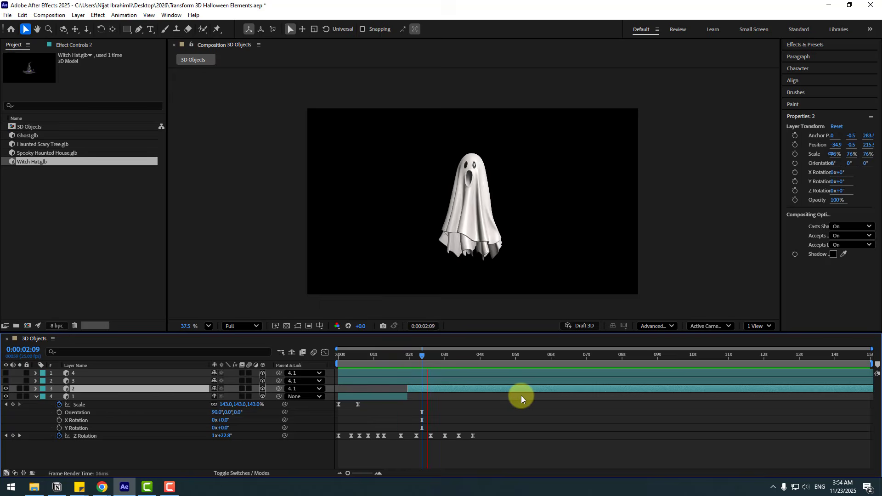
pyautogui.press('space')
pyautogui.press('space')
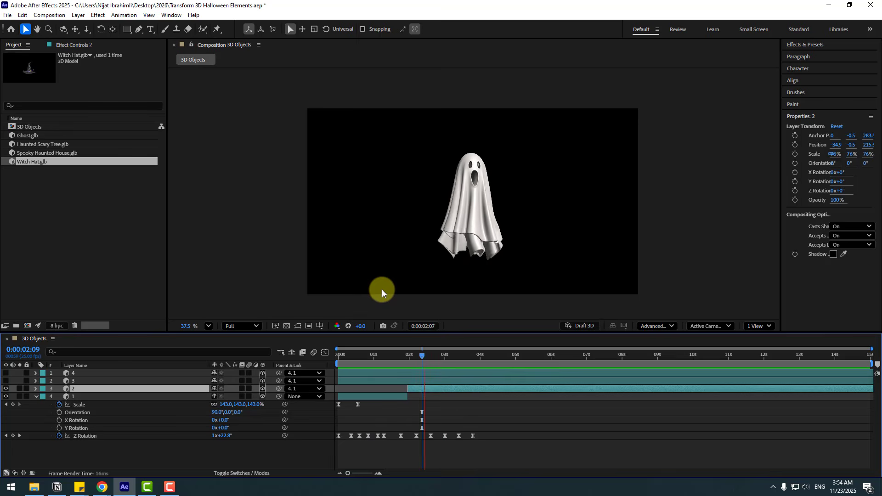
# - Add layer 1 Z Rotation keyframes holding the value at 0:00:04:03, 1x+37° at 0:00:04:17, and -28° at 0:00:05:07
pyautogui.moveTo(478, 357); pyautogui.dragTo(477, 362)
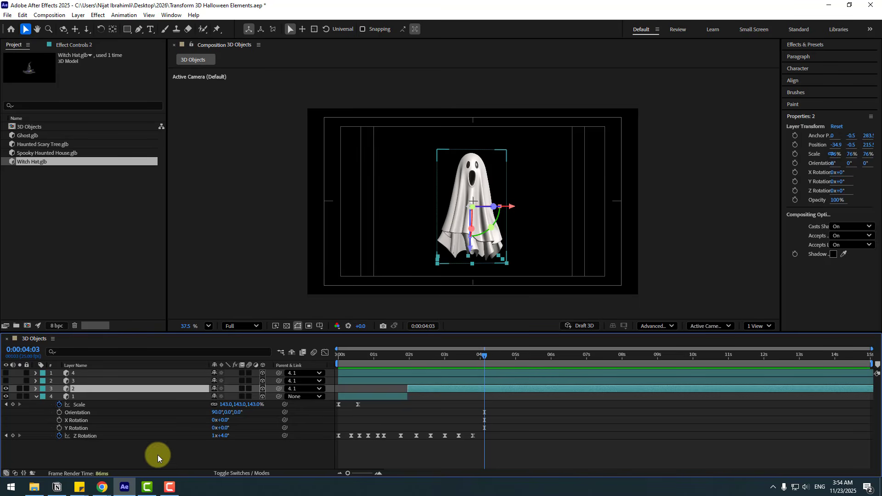
pyautogui.click(65, 450)
pyautogui.click(20, 436)
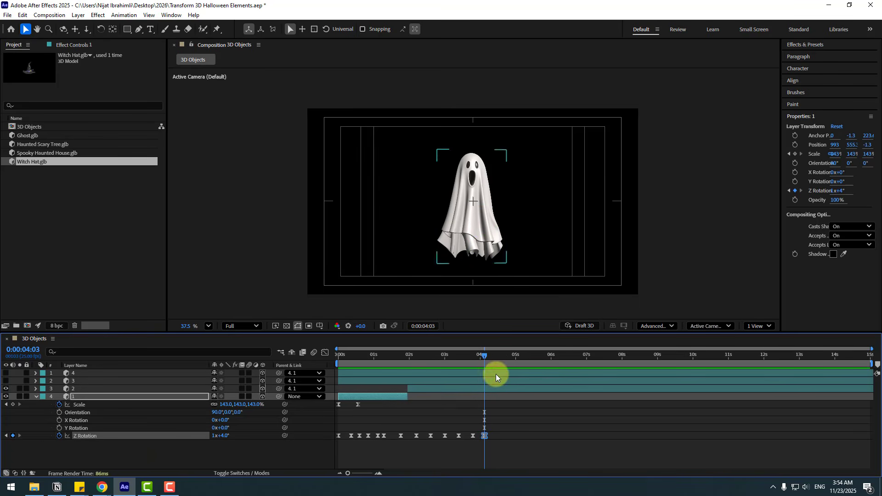
pyautogui.moveTo(490, 357); pyautogui.dragTo(504, 360)
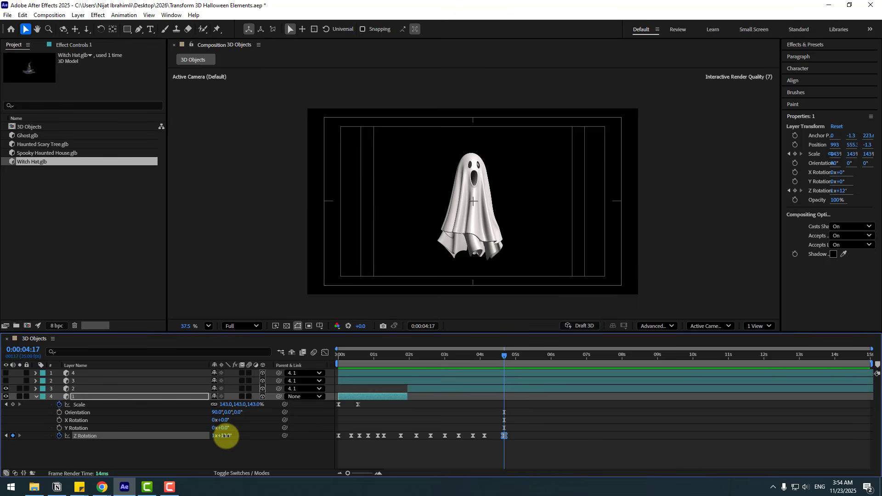
pyautogui.moveTo(237, 440); pyautogui.dragTo(239, 439)
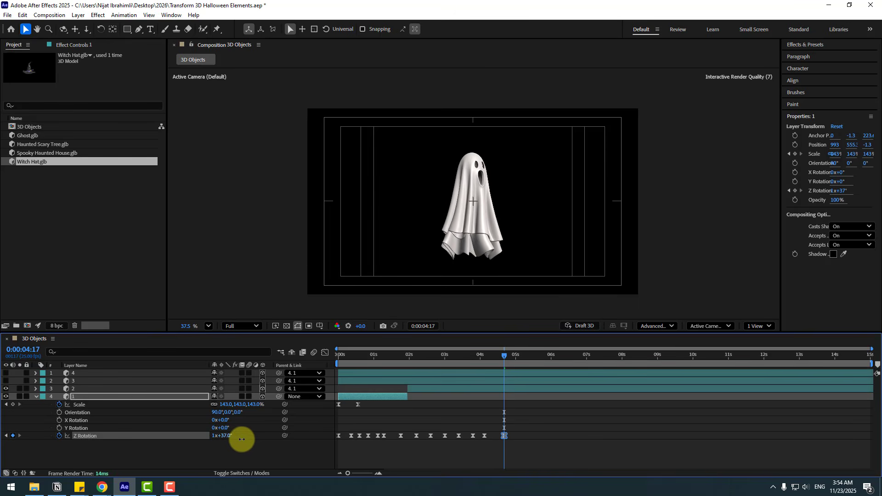
pyautogui.moveTo(515, 359); pyautogui.dragTo(526, 357)
pyautogui.moveTo(225, 440); pyautogui.dragTo(26, 437)
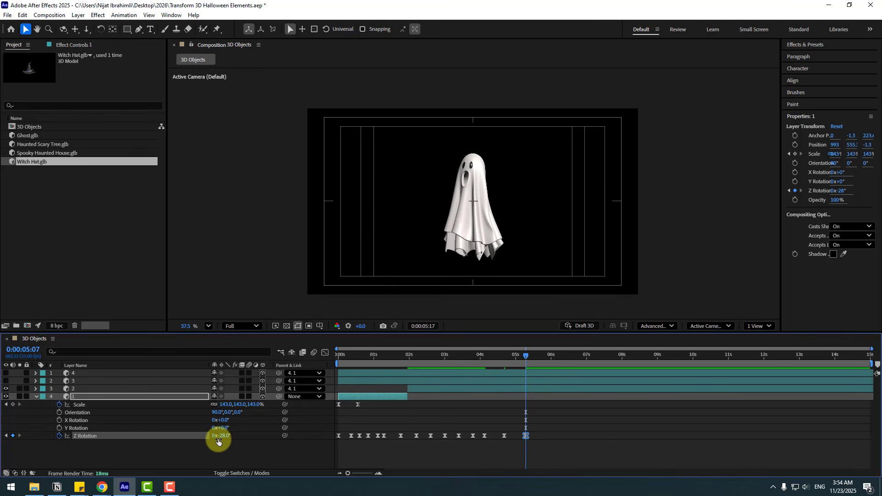
# - Add settling Z Rotation keyframes every 10 frames from 0:00:05:17 to 0:00:06:12, ending at 15°, and preview the animation
pyautogui.hotkey('shift', 'pagedown')
pyautogui.moveTo(225, 439)
pyautogui.mouseDown()
pyautogui.moveTo(241, 438)
pyautogui.moveTo(213, 438)
pyautogui.mouseUp()
pyautogui.hotkey('shift', 'pagedown')
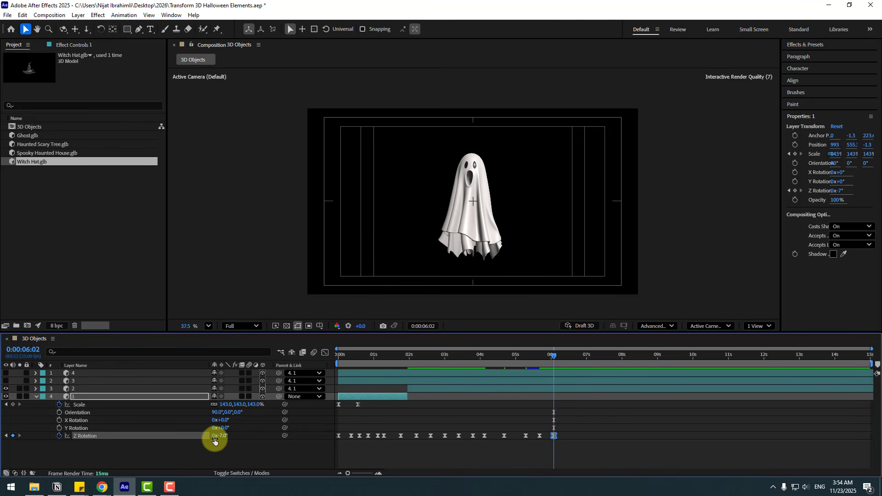
pyautogui.hotkey('shift', 'pagedown')
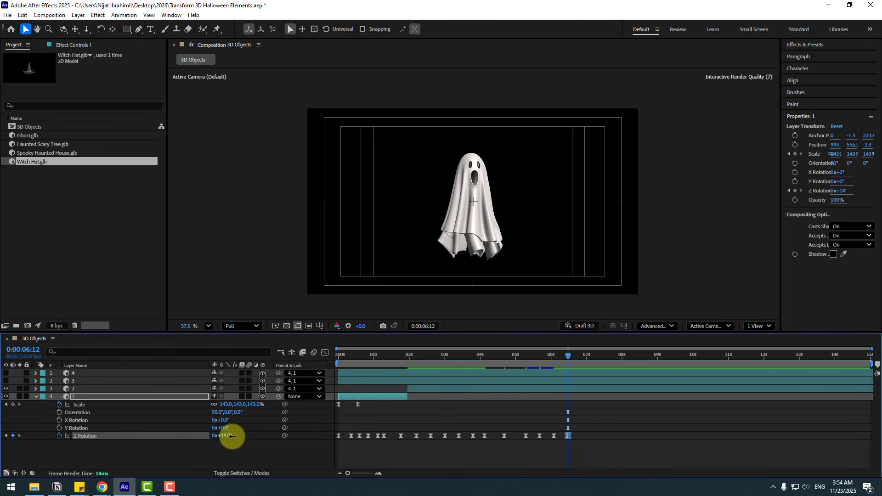
pyautogui.moveTo(232, 436); pyautogui.dragTo(234, 436)
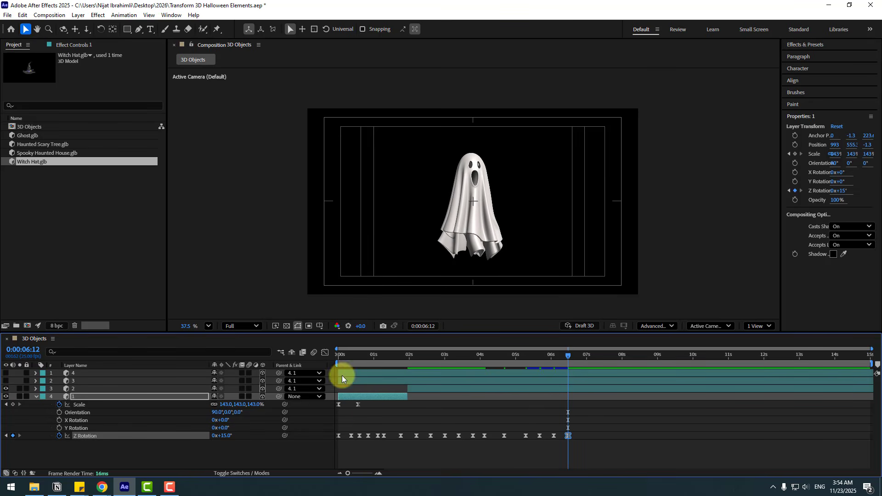
pyautogui.press('space')
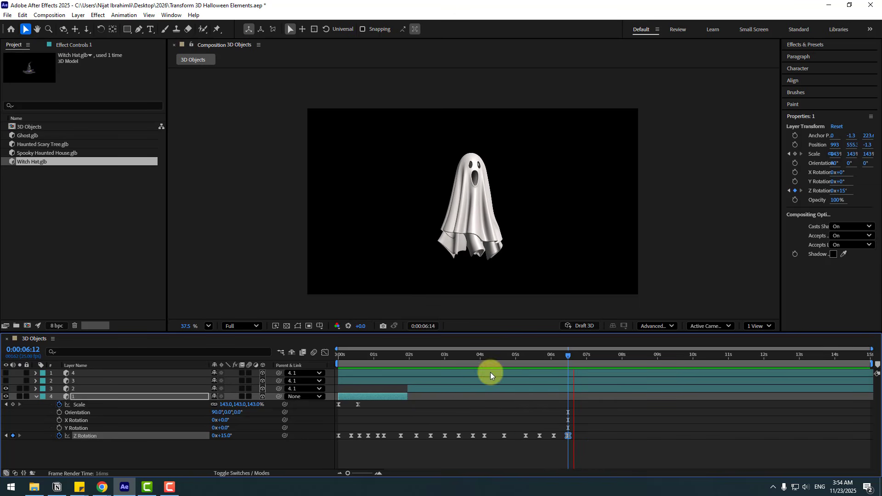
pyautogui.press('space')
# - Split the ghost layer 2 at 0:00:04:24, while it faces away, and delete the part after the cut
pyautogui.click(75, 390)
pyautogui.moveTo(486, 354); pyautogui.dragTo(515, 356)
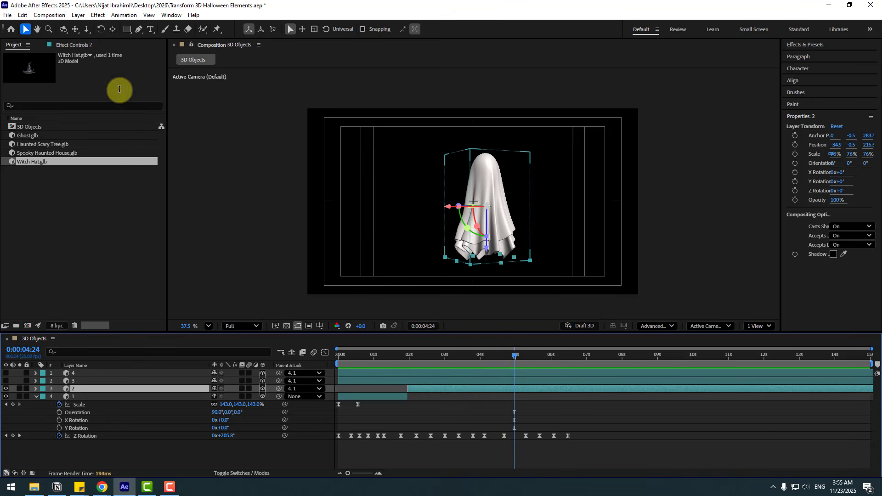
pyautogui.click(22, 15)
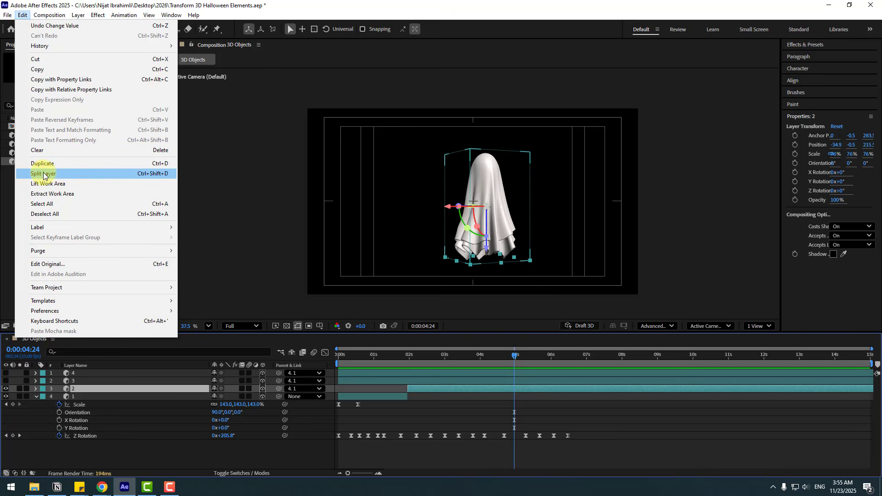
pyautogui.click(43, 174)
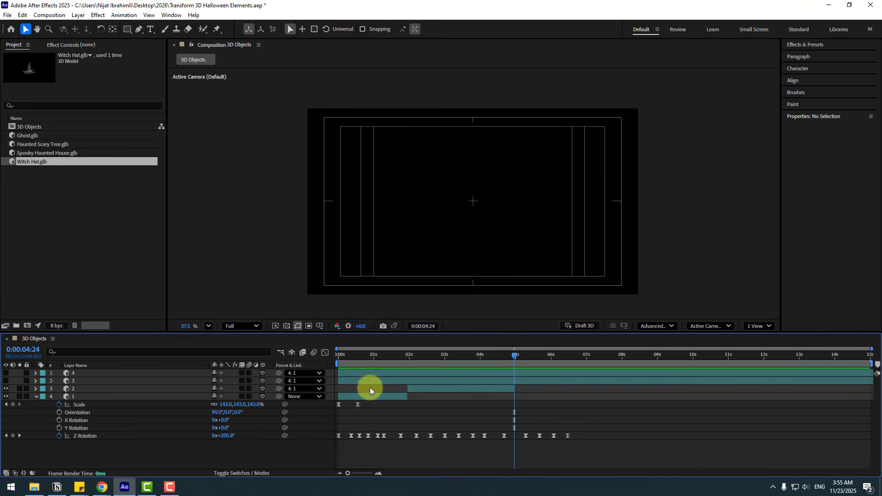
# - Make the haunted house layer 3 visible, trim its start to layer 2's end at 0:00:04:24, and preview the transformation
pyautogui.click(75, 381)
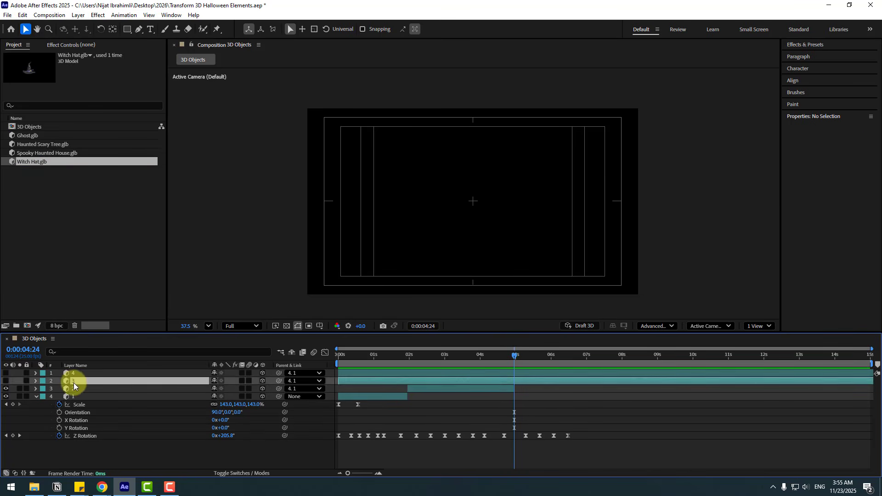
pyautogui.click(6, 381)
pyautogui.moveTo(338, 381); pyautogui.dragTo(511, 390)
pyautogui.moveTo(515, 356)
pyautogui.mouseDown()
pyautogui.moveTo(505, 360)
pyautogui.moveTo(527, 363)
pyautogui.mouseUp()
pyautogui.press('space')
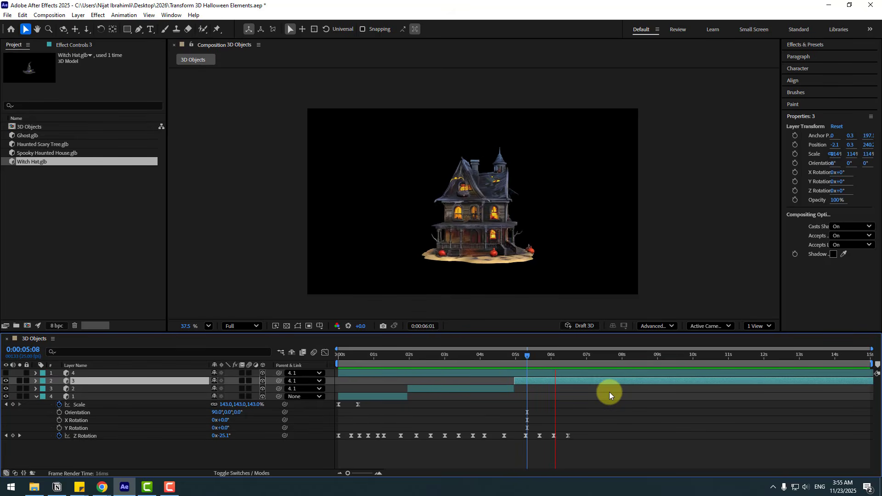
pyautogui.press('space')
# - Hold layer 1's Z Rotation with a keyframe at 0:00:06:22 and set it to -34° at 0:00:07:12
pyautogui.moveTo(553, 358); pyautogui.dragTo(582, 359)
pyautogui.click(116, 462)
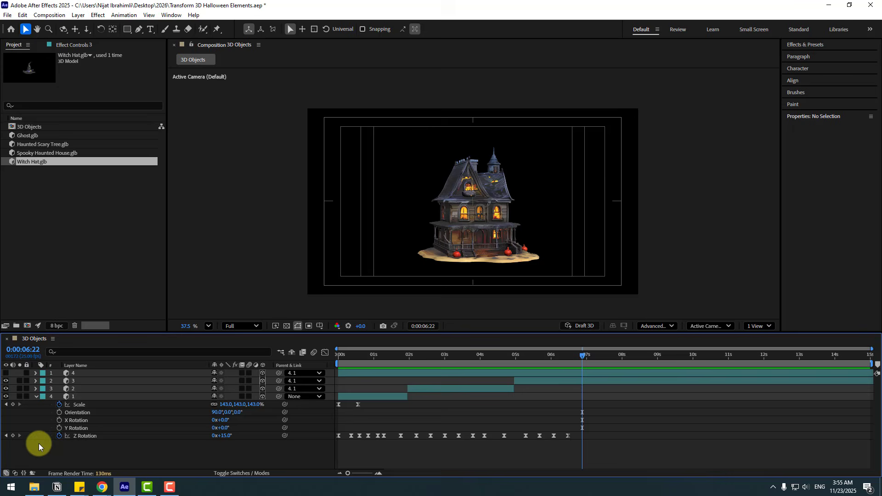
pyautogui.click(13, 436)
pyautogui.moveTo(586, 356); pyautogui.dragTo(604, 358)
pyautogui.moveTo(226, 436); pyautogui.dragTo(203, 435)
pyautogui.click(621, 390)
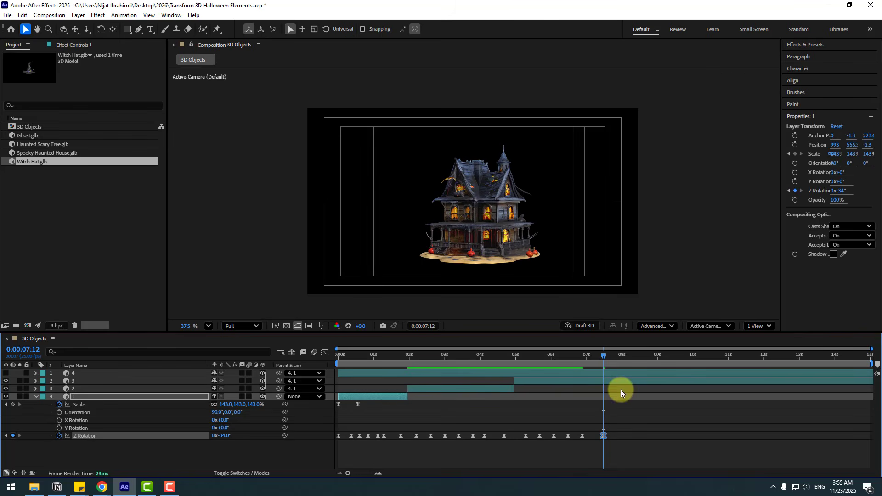
# - Add settling Z Rotation keyframes on layer 1 every 10 frames from 0:00:08:13 to 0:00:10:03, ending at 282°
pyautogui.moveTo(637, 356); pyautogui.dragTo(641, 356)
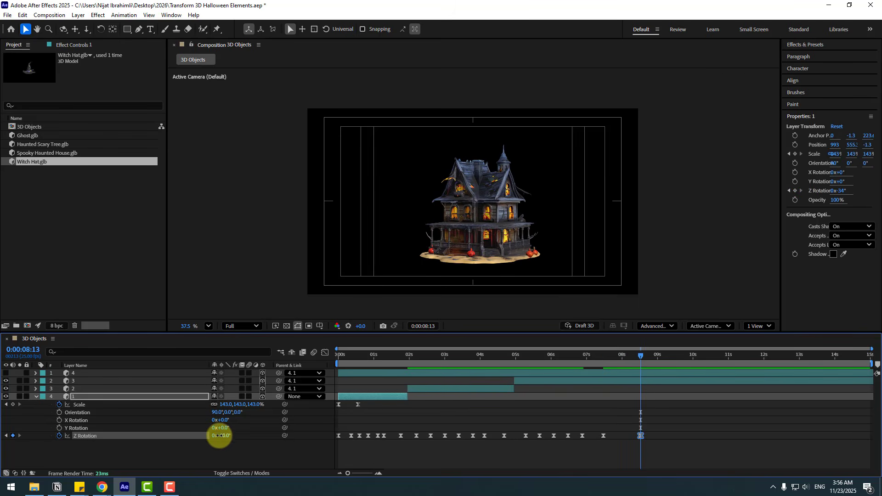
pyautogui.moveTo(219, 436); pyautogui.dragTo(365, 421)
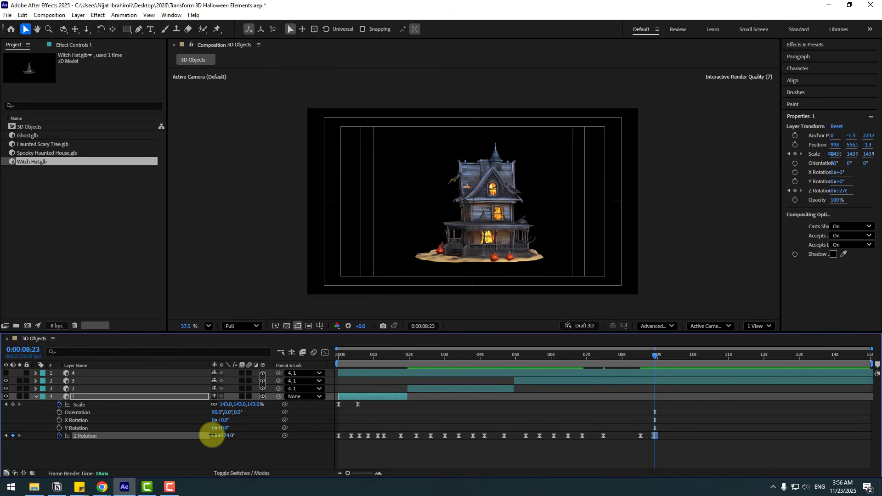
pyautogui.press('space')
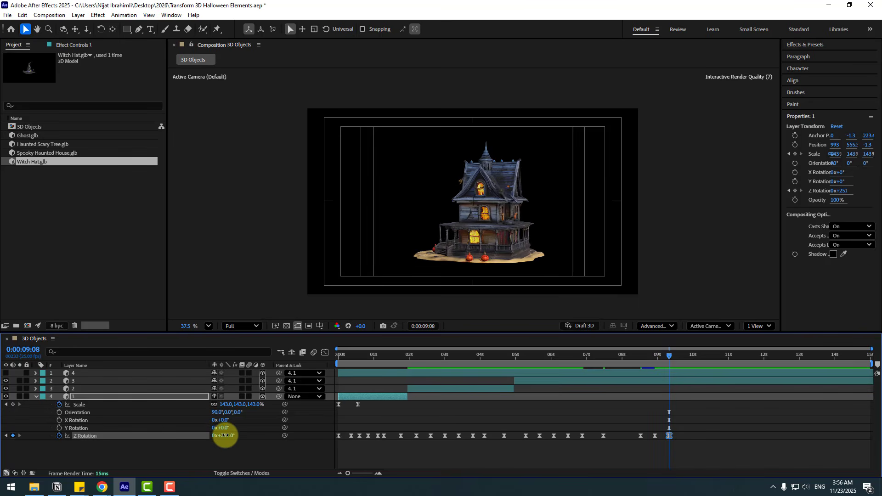
pyautogui.hotkey('shift', 'pagedown')
pyautogui.moveTo(248, 436); pyautogui.dragTo(232, 437)
pyautogui.hotkey('shift', 'pagedown')
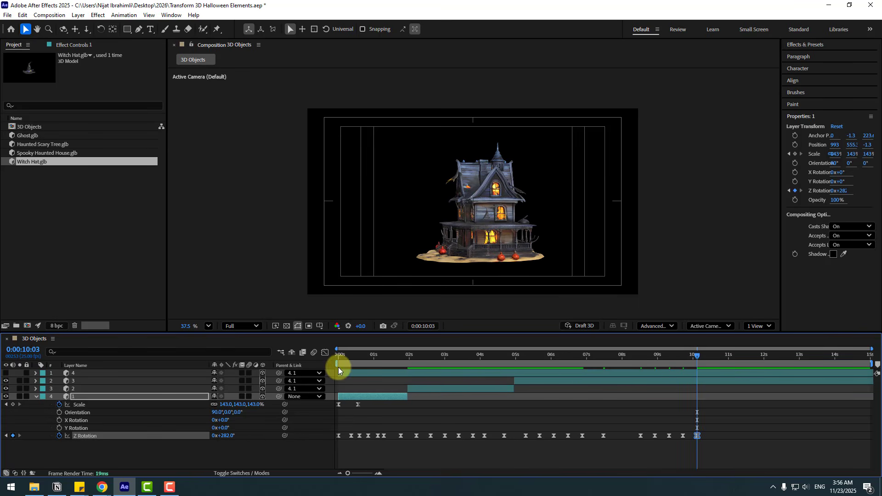
# - Start the work area near 7 s, move layer 1's last five Z Rotation keyframes earlier to begin just after 8 s, and preview
pyautogui.moveTo(338, 364); pyautogui.dragTo(584, 365)
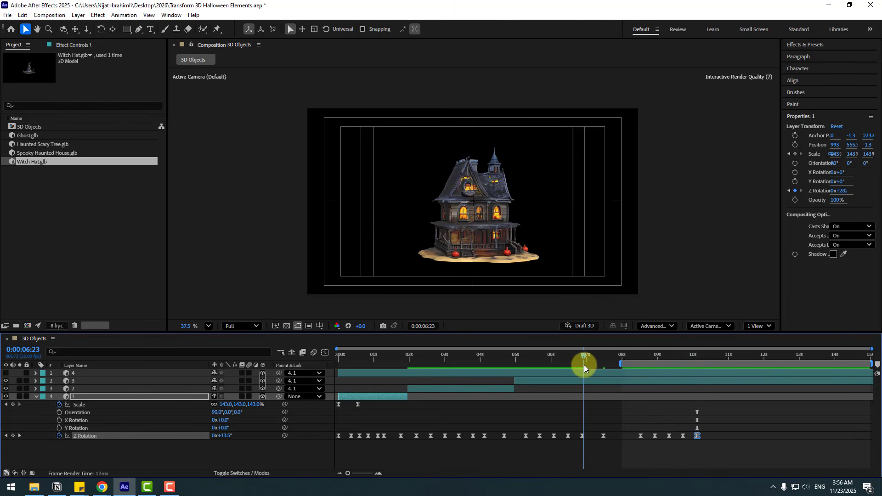
pyautogui.press('space')
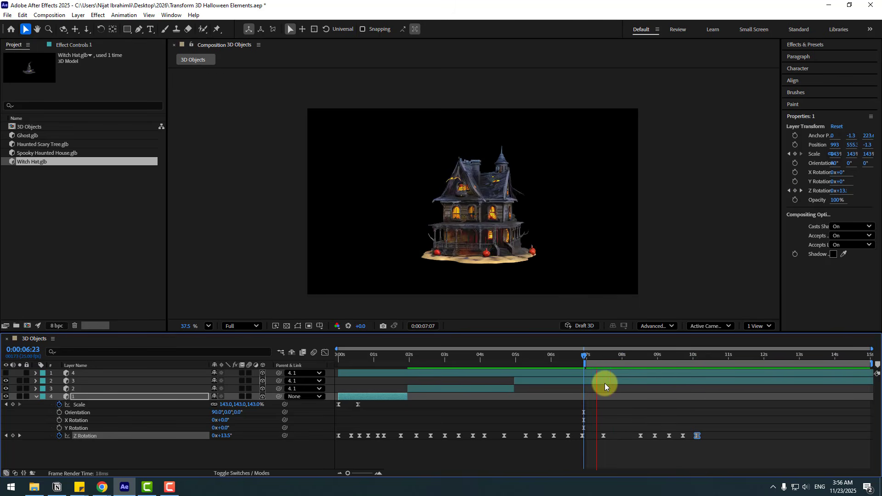
pyautogui.press('space')
pyautogui.moveTo(714, 430); pyautogui.dragTo(625, 437)
pyautogui.press('space')
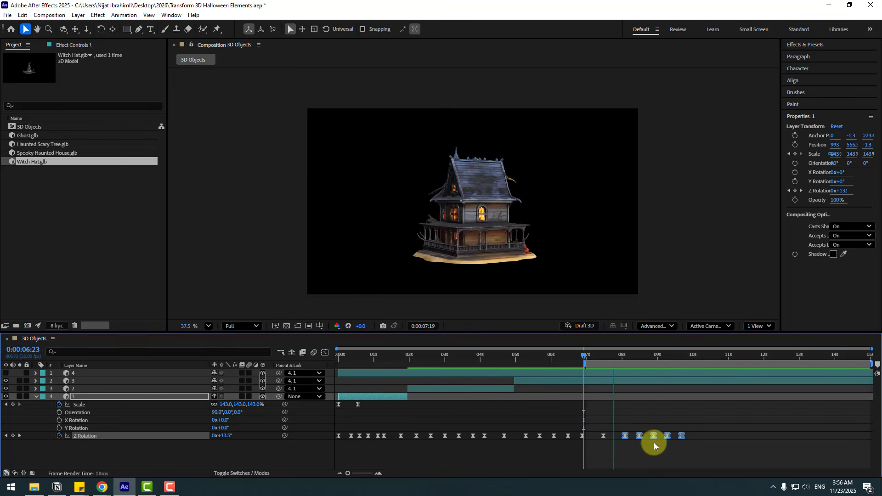
# - Split the haunted house layer 3 at 0:00:07:20, while it faces away, and delete the part after the cut
pyautogui.click(616, 358)
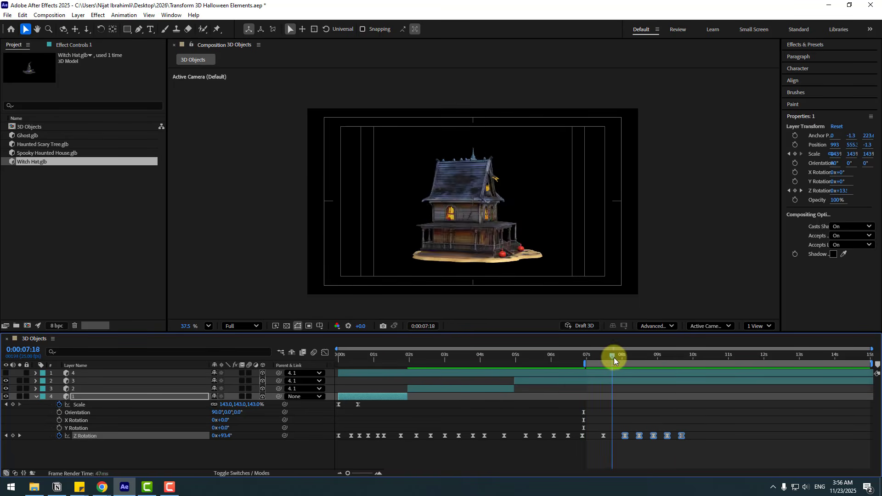
pyautogui.click(632, 410)
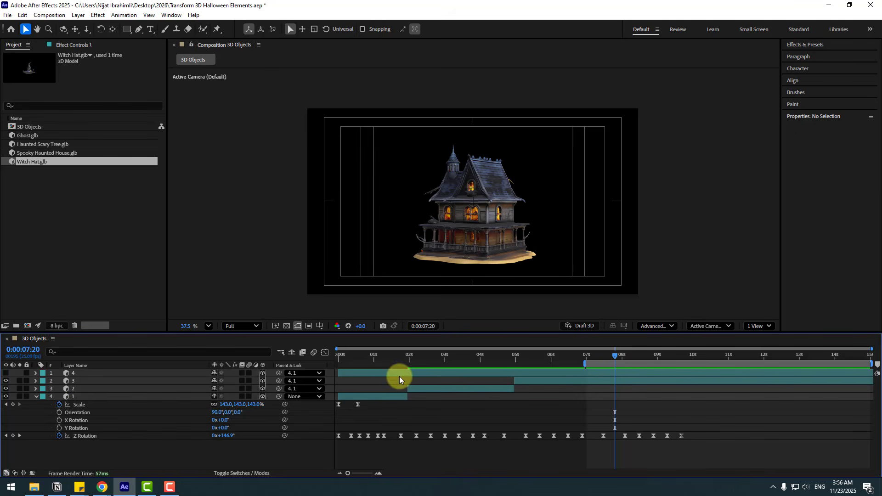
pyautogui.click(79, 385)
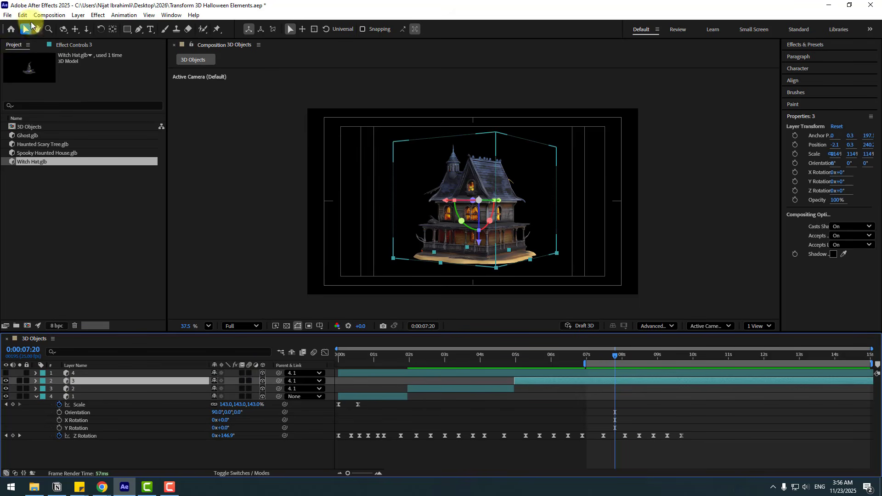
pyautogui.click(22, 15)
pyautogui.click(42, 173)
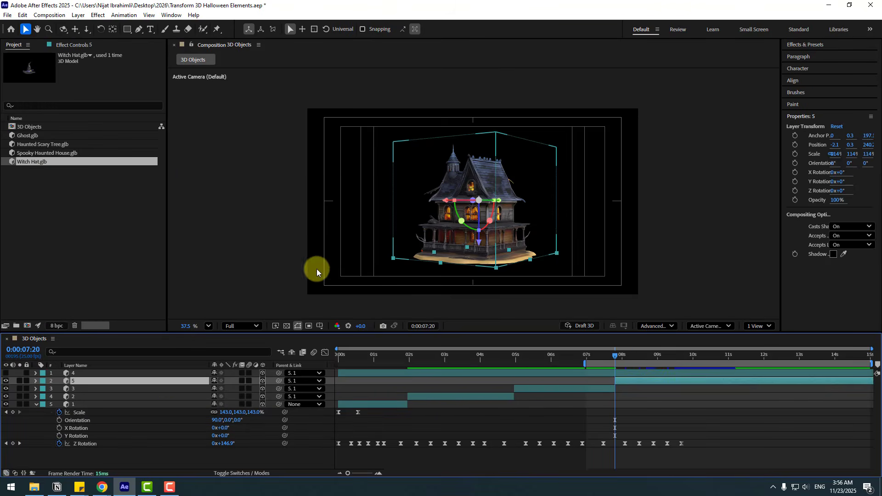
# - Make the witch hat layer 4 visible and end the work area at 0:00:09:23
pyautogui.click(71, 373)
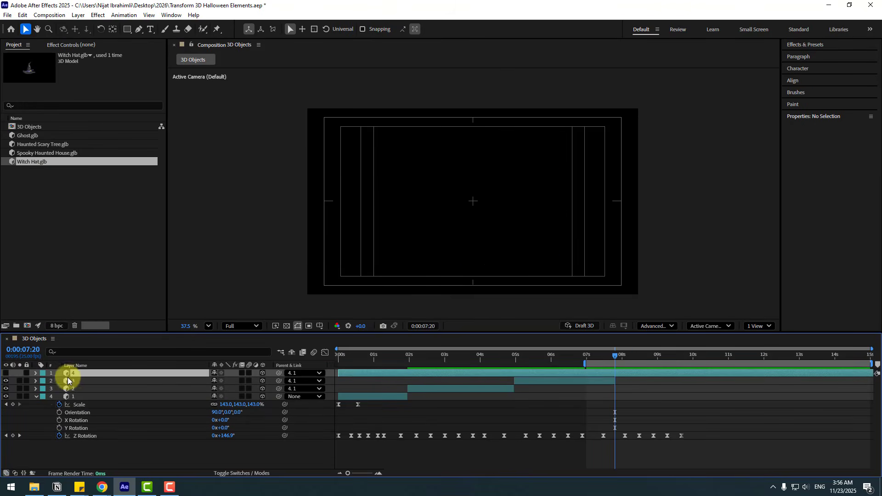
pyautogui.click(5, 373)
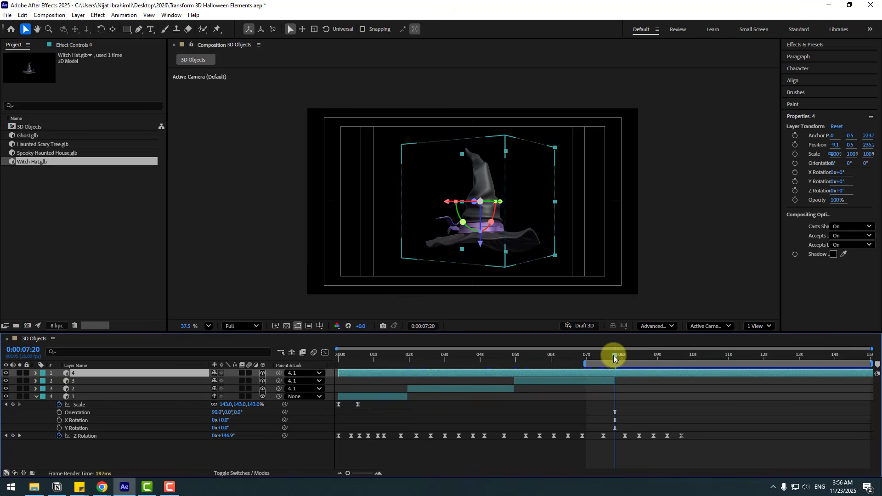
pyautogui.moveTo(614, 358); pyautogui.dragTo(690, 363)
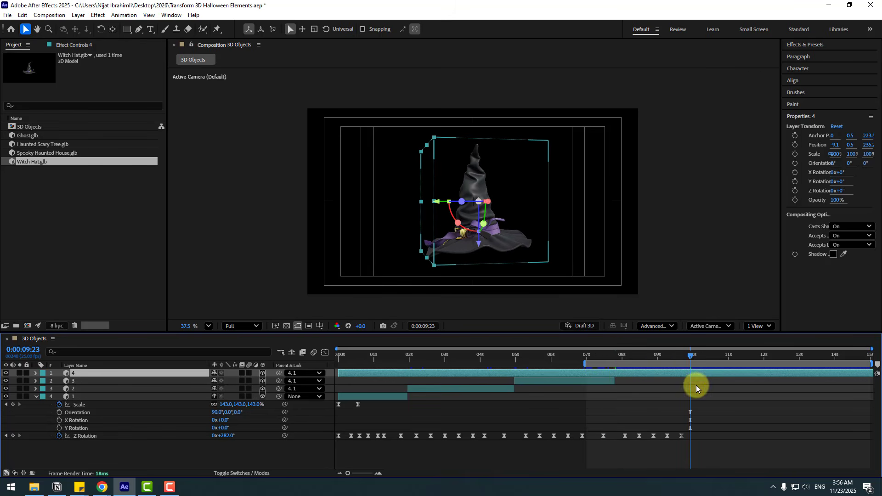
pyautogui.press('n')
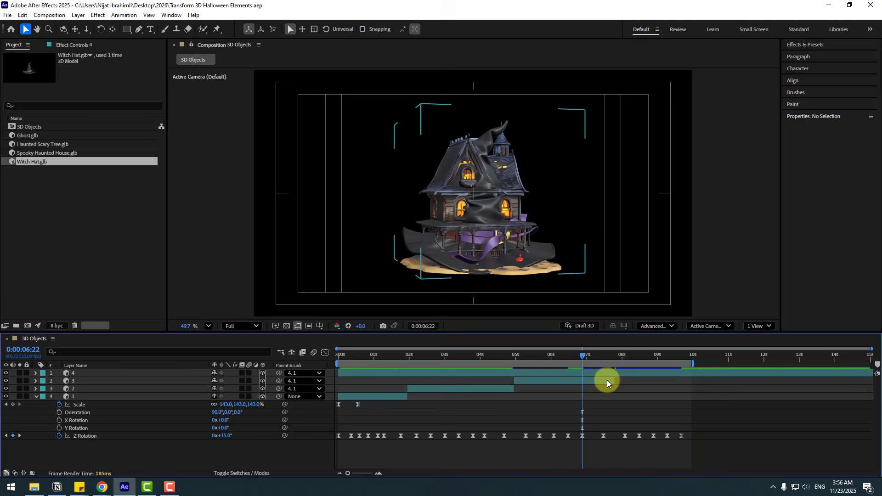
# - Trim the start of layer 4 to layer 3's end at 0:00:07:20 and preview the whole animation
pyautogui.moveTo(339, 373); pyautogui.dragTo(616, 382)
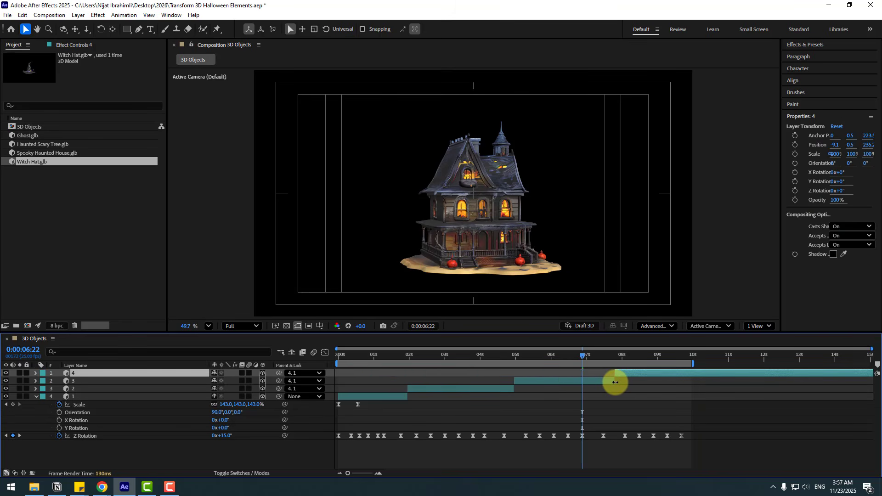
pyautogui.click(758, 457)
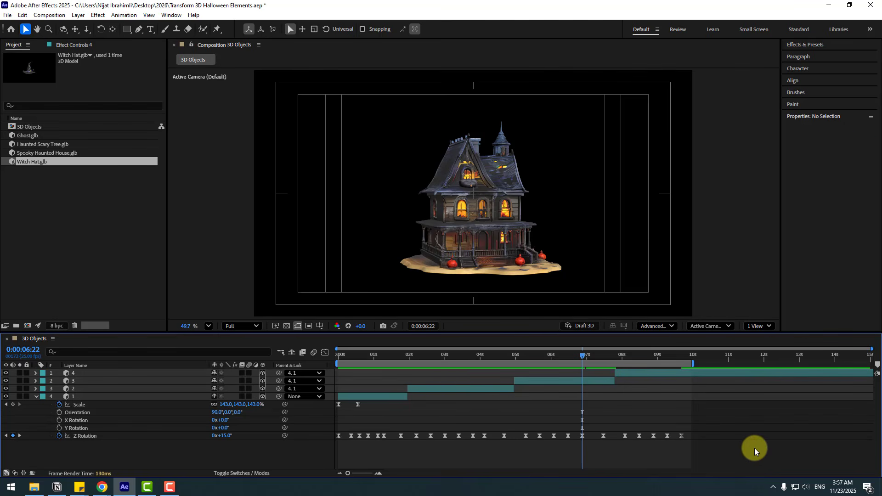
pyautogui.press('space')
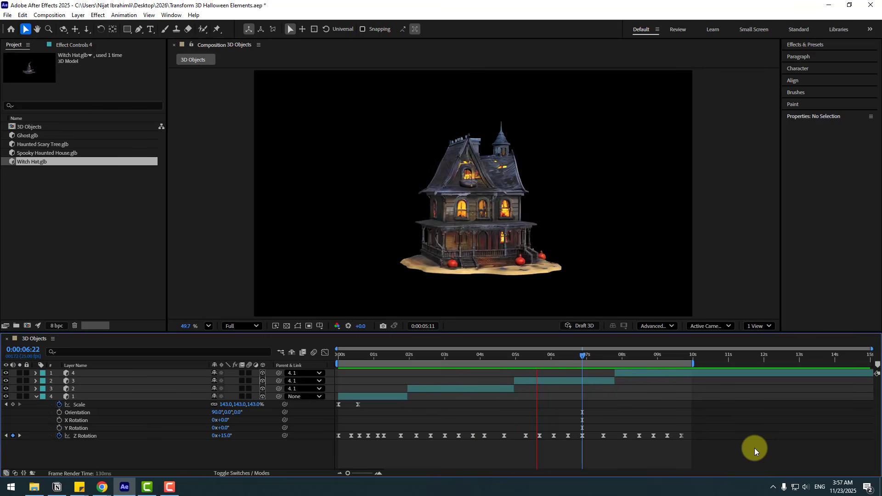
# - Collapse layer 1's properties and pre-compose all four model layers into a new composition named 3d-models
pyautogui.click(592, 357)
pyautogui.moveTo(583, 356); pyautogui.dragTo(400, 364)
pyautogui.click(36, 396)
pyautogui.moveTo(87, 429); pyautogui.dragTo(93, 372)
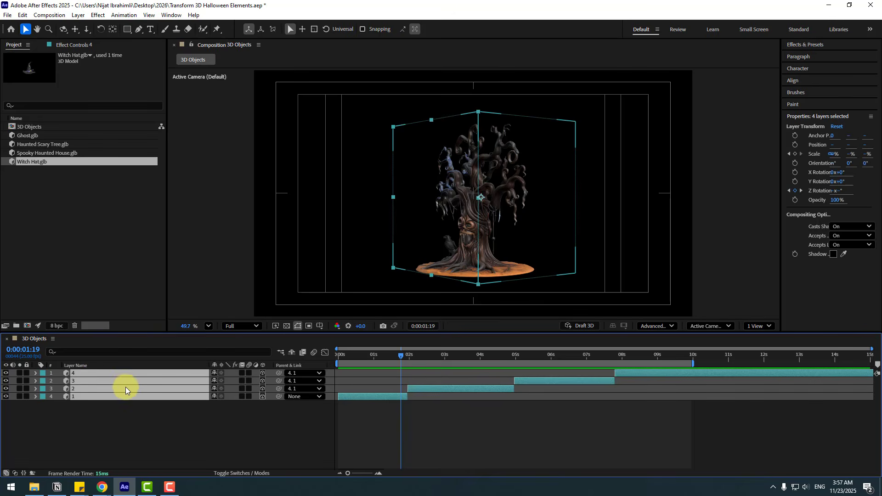
pyautogui.rightClick(90, 381)
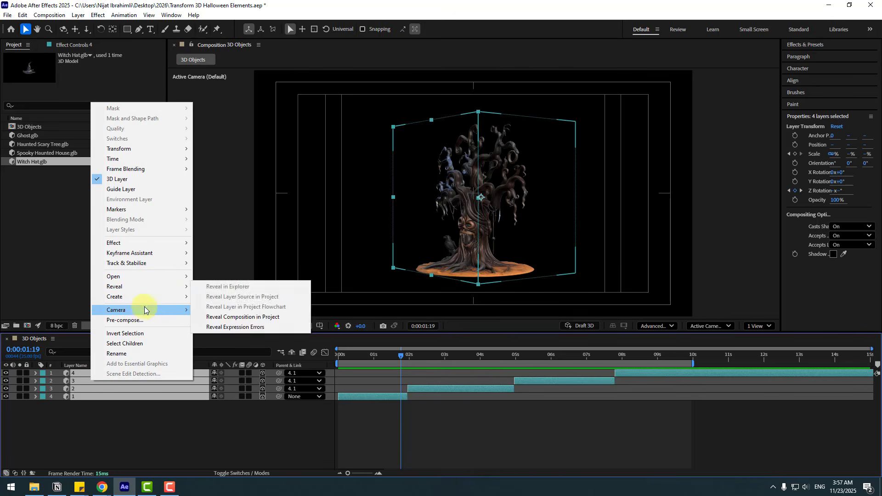
pyautogui.click(145, 322)
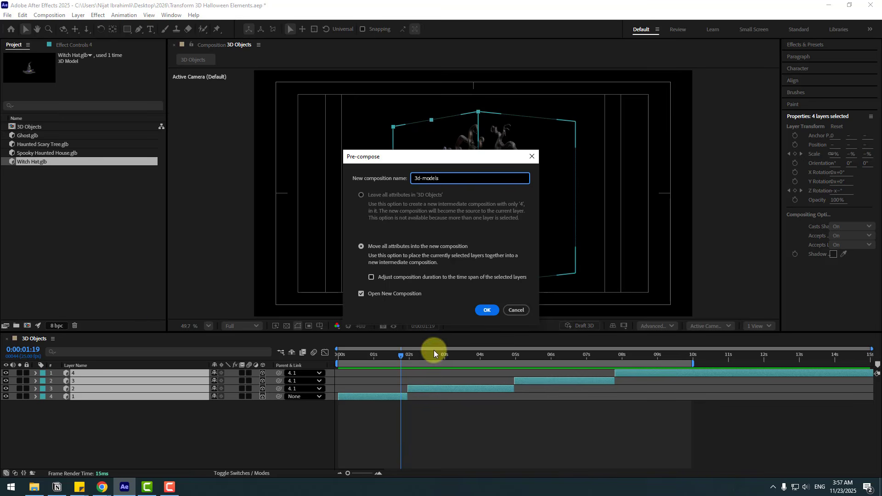
pyautogui.click(483, 313)
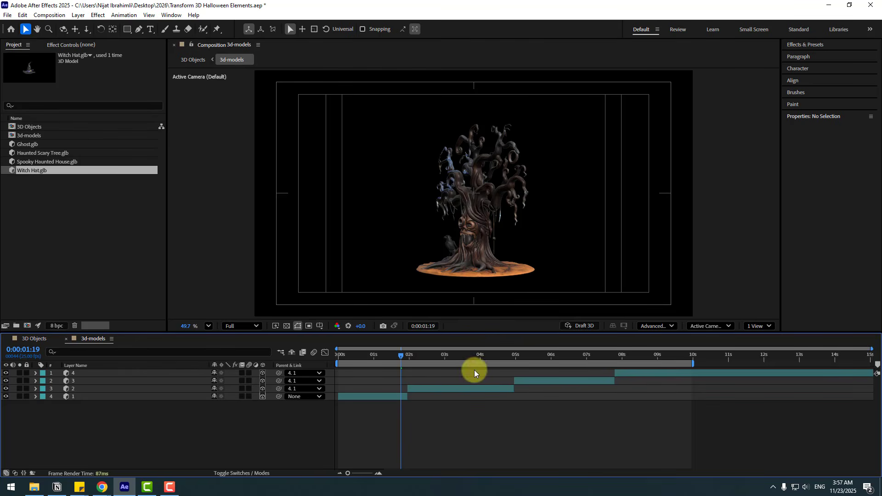
# - Return to the 3D Objects composition and apply the Pixel Motion Blur effect to the 3d-models layer
pyautogui.click(28, 340)
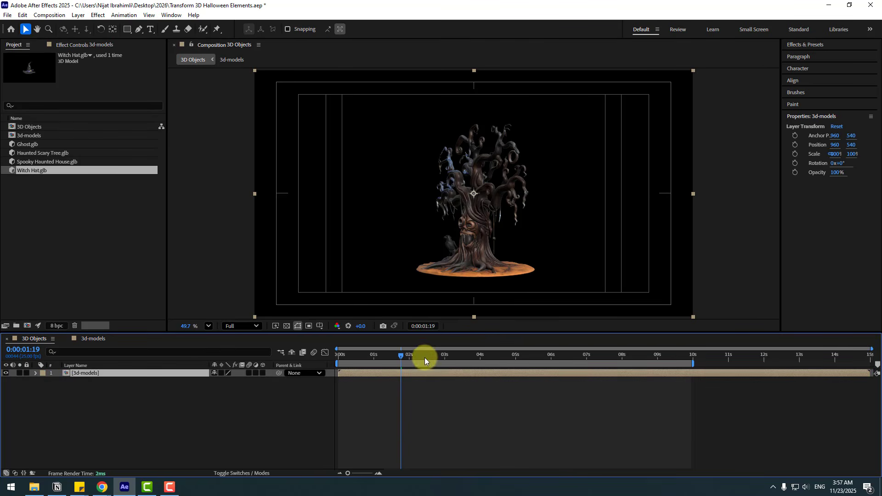
pyautogui.click(819, 45)
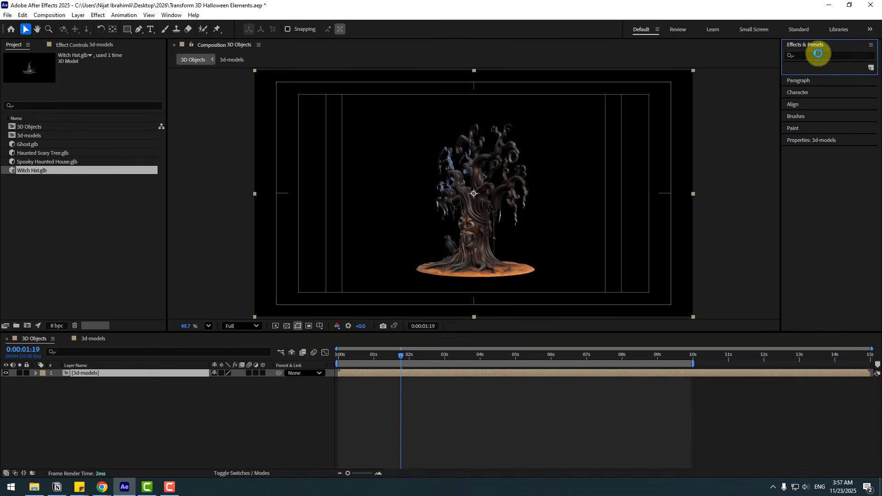
pyautogui.click(818, 54)
pyautogui.write('pixel')
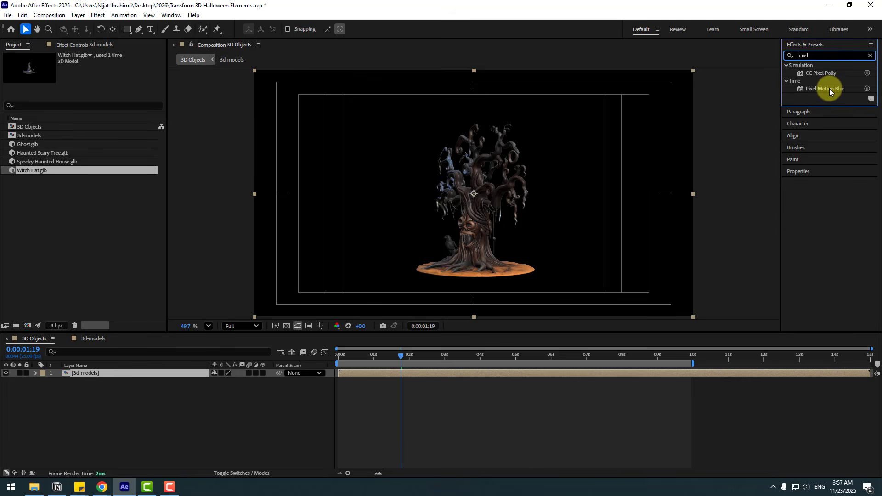
pyautogui.moveTo(829, 88); pyautogui.dragTo(79, 375)
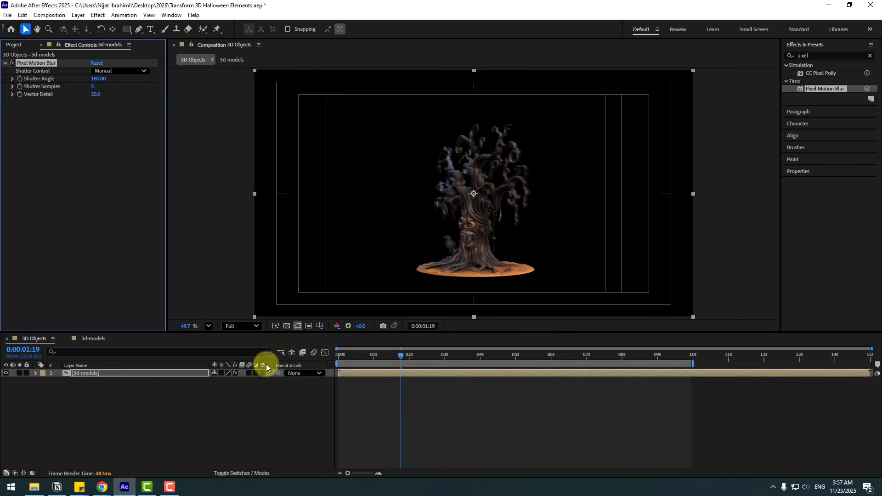
# - Compare the tree up close with Pixel Motion Blur switched off and on
pyautogui.scroll(3, 487, 237)
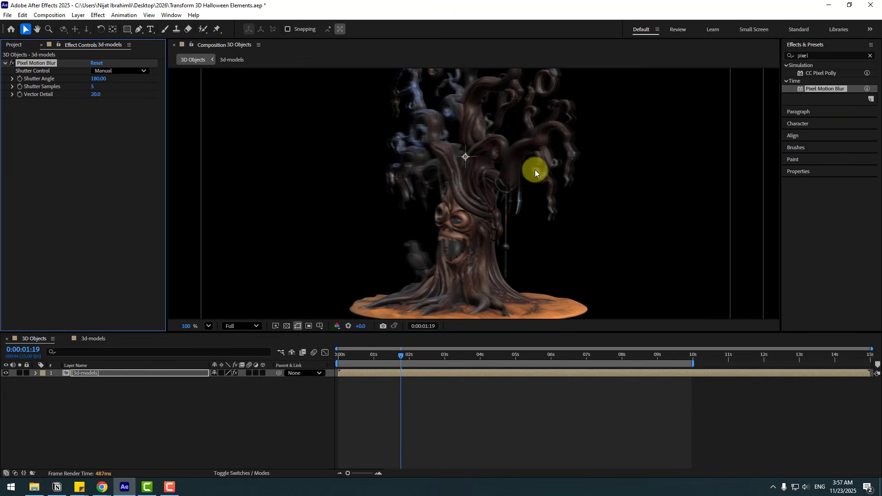
pyautogui.moveTo(535, 169); pyautogui.dragTo(523, 206)
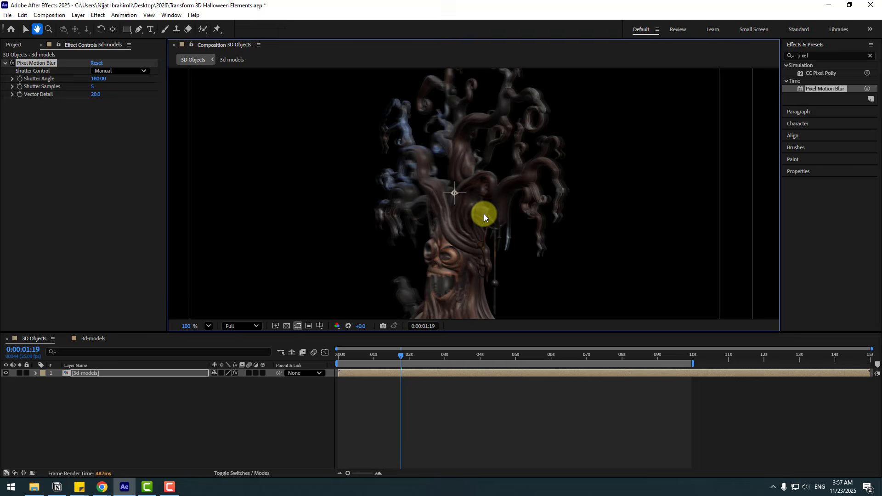
pyautogui.click(12, 64)
pyautogui.click(13, 64)
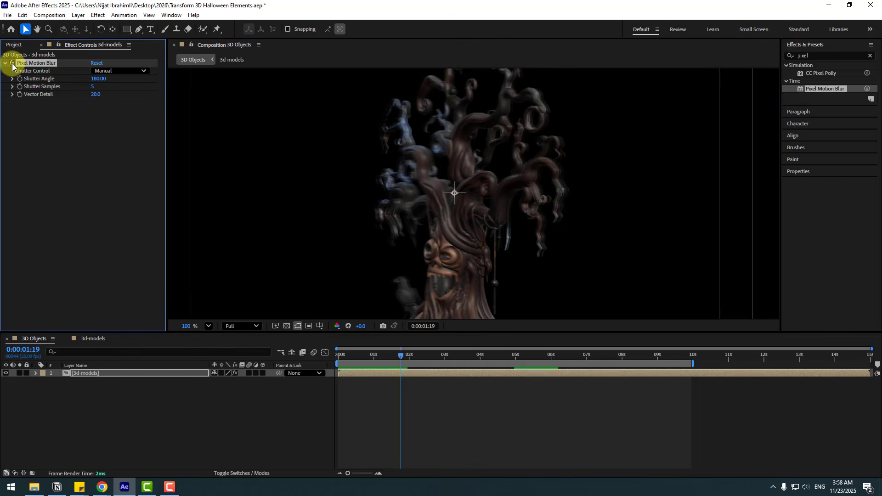
pyautogui.click(12, 64)
pyautogui.click(13, 64)
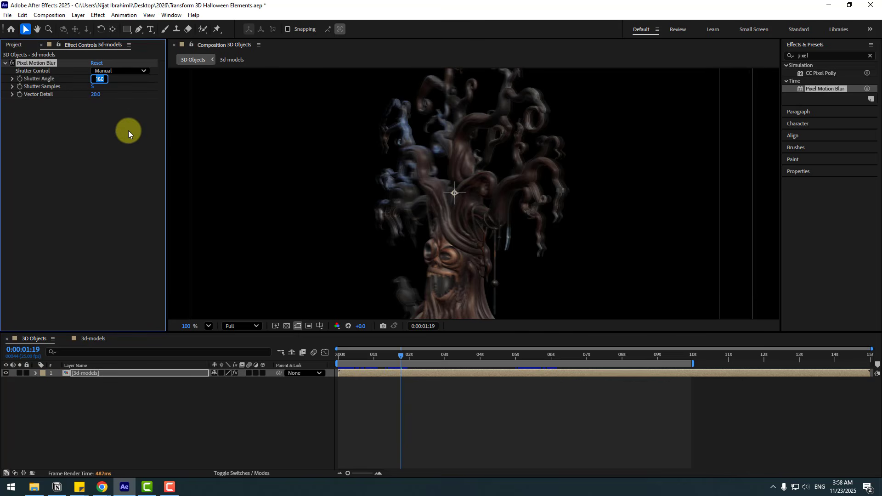
# - Set Pixel Motion Blur's Shutter Angle to 360 and Shutter Samples to 10
pyautogui.write('360')
pyautogui.press('Return')
pyautogui.click(224, 414)
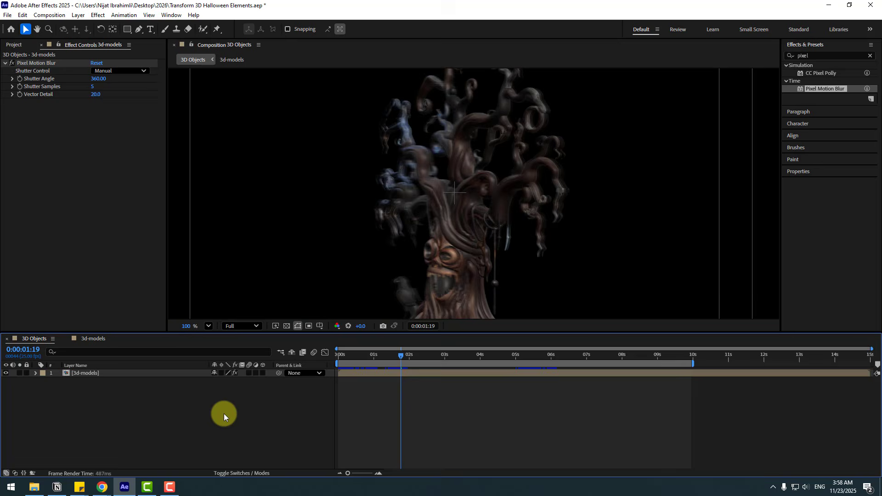
pyautogui.click(93, 87)
pyautogui.write('10')
pyautogui.press('Return')
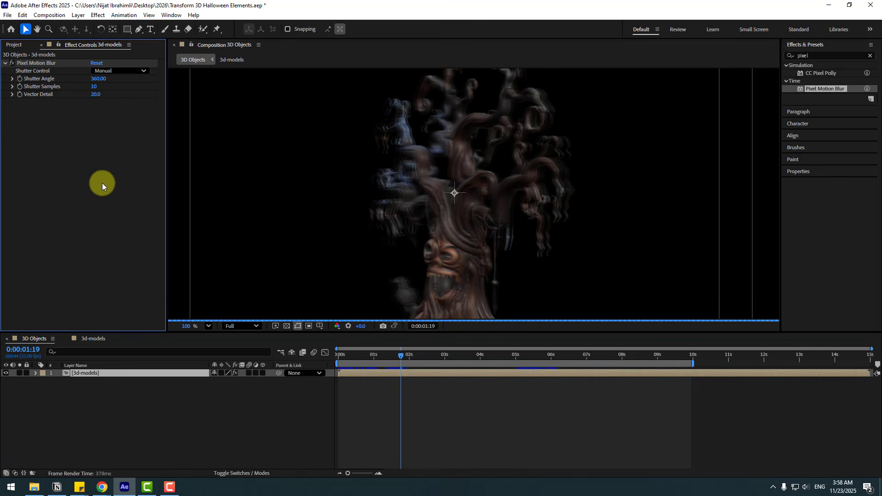